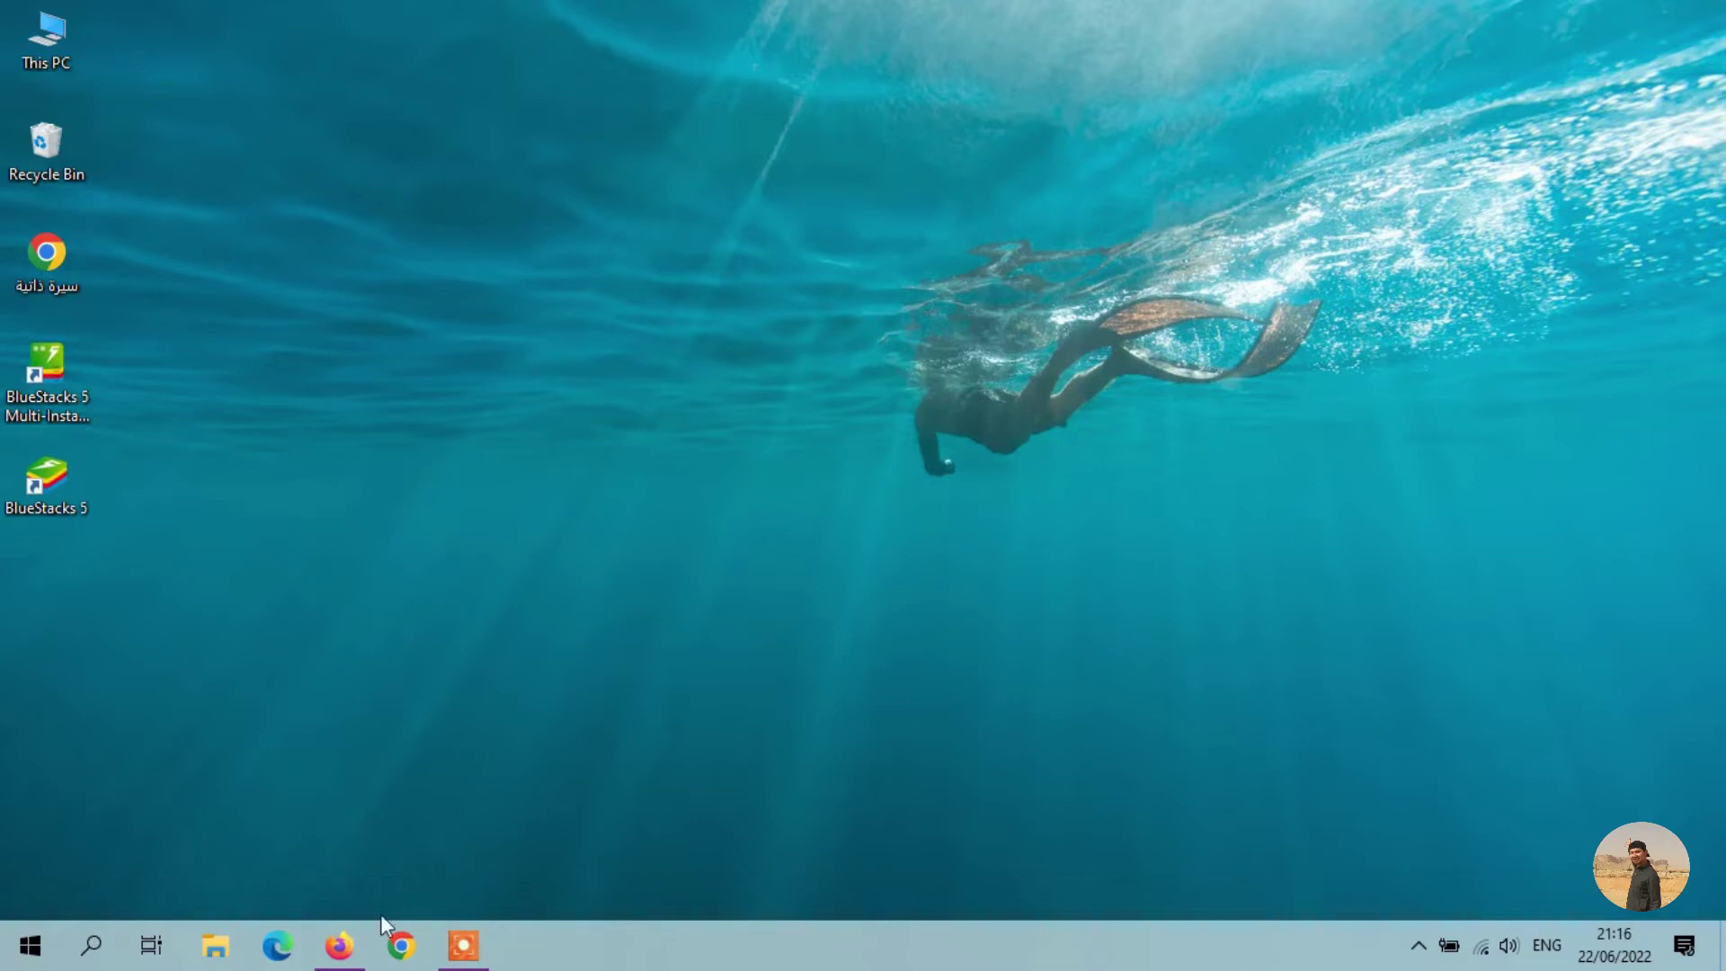
# Search Google for "amd cleanup utility" in Firefox and open AMD's article on removing AMD driver files.
pyautogui.click(350, 950)
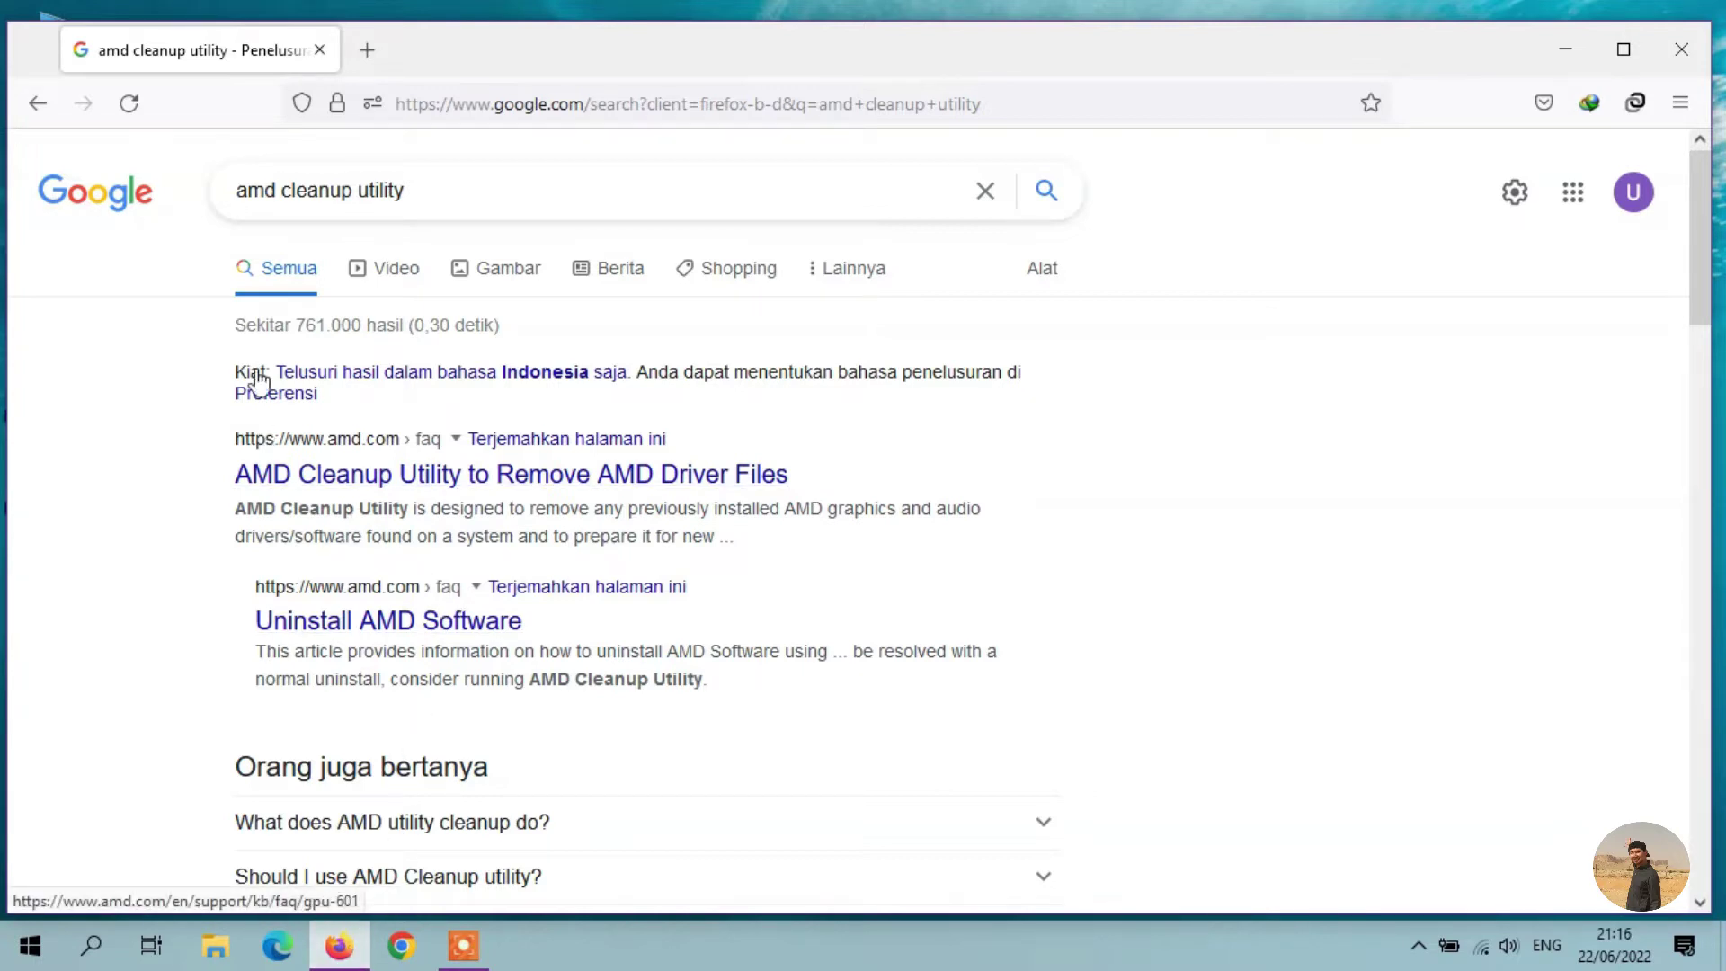
pyautogui.click(435, 199)
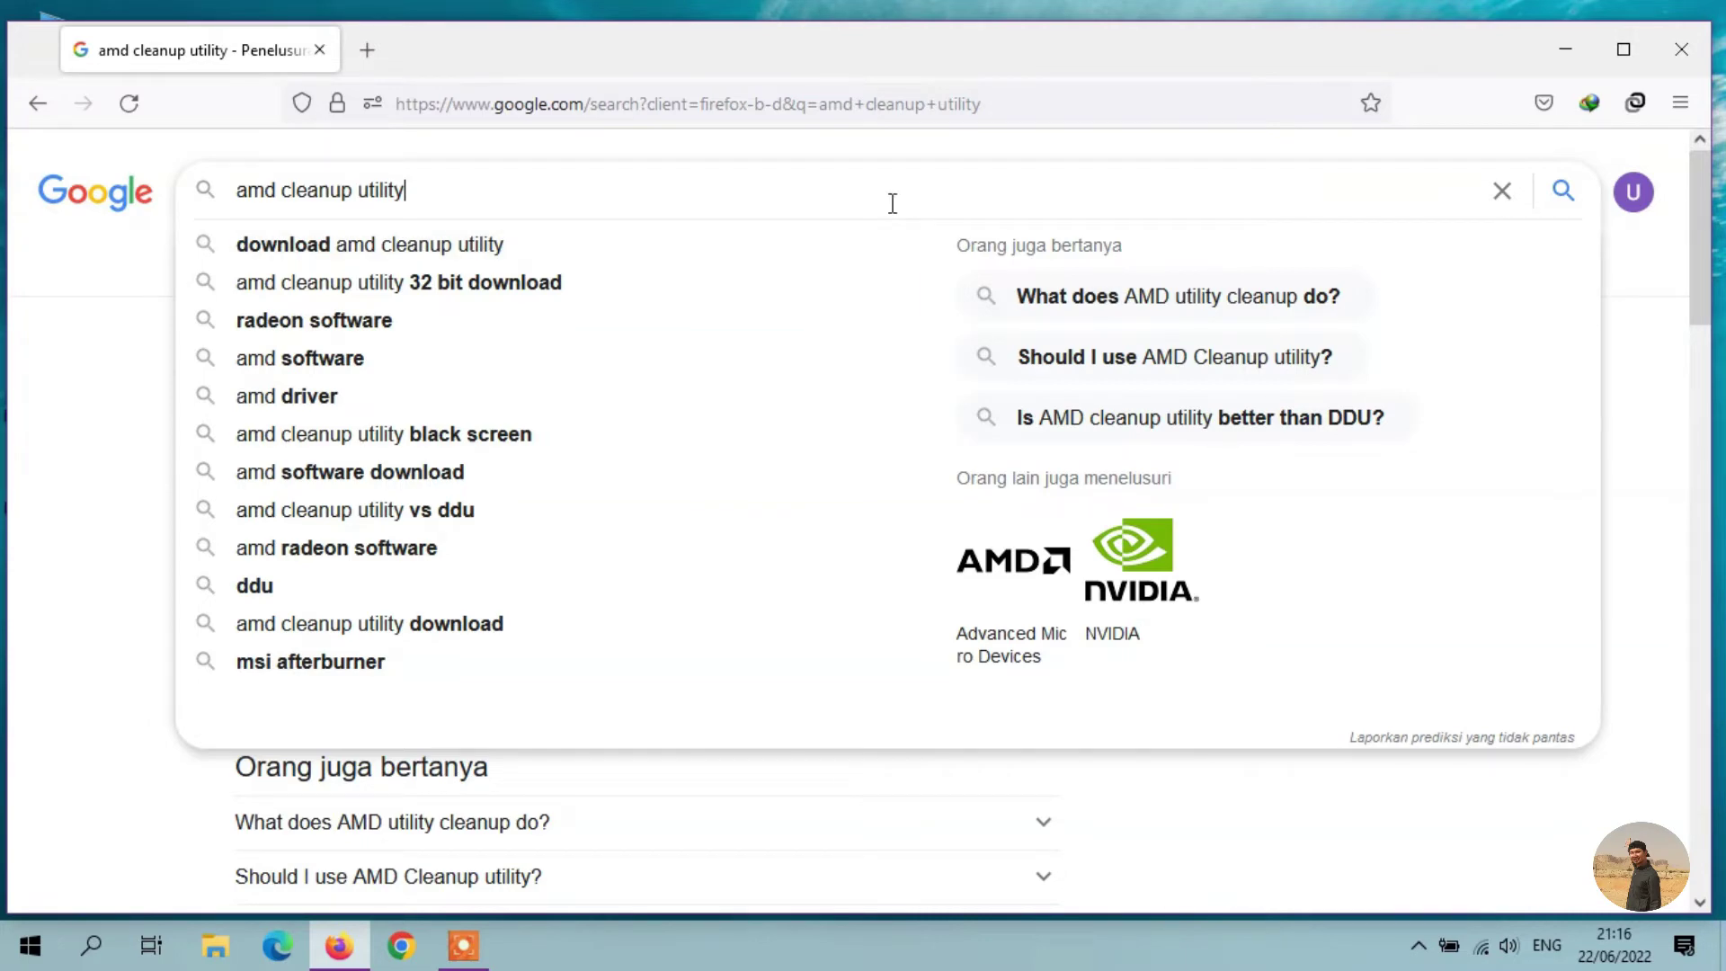
pyautogui.press('Return')
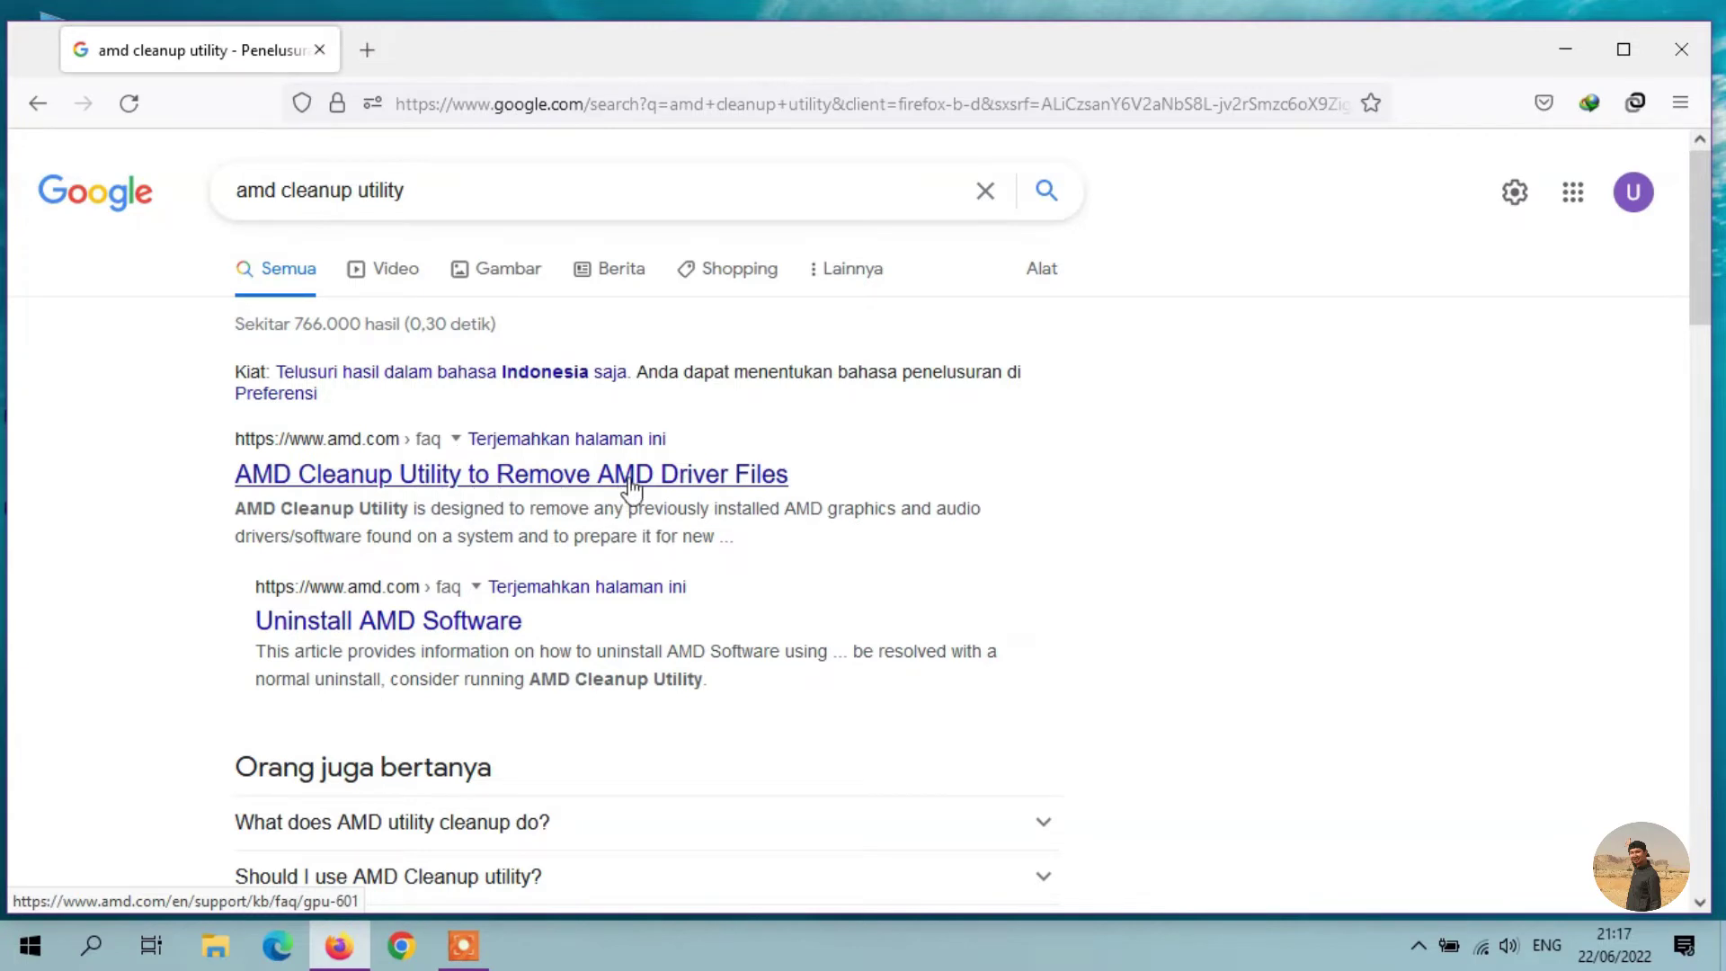
pyautogui.click(537, 493)
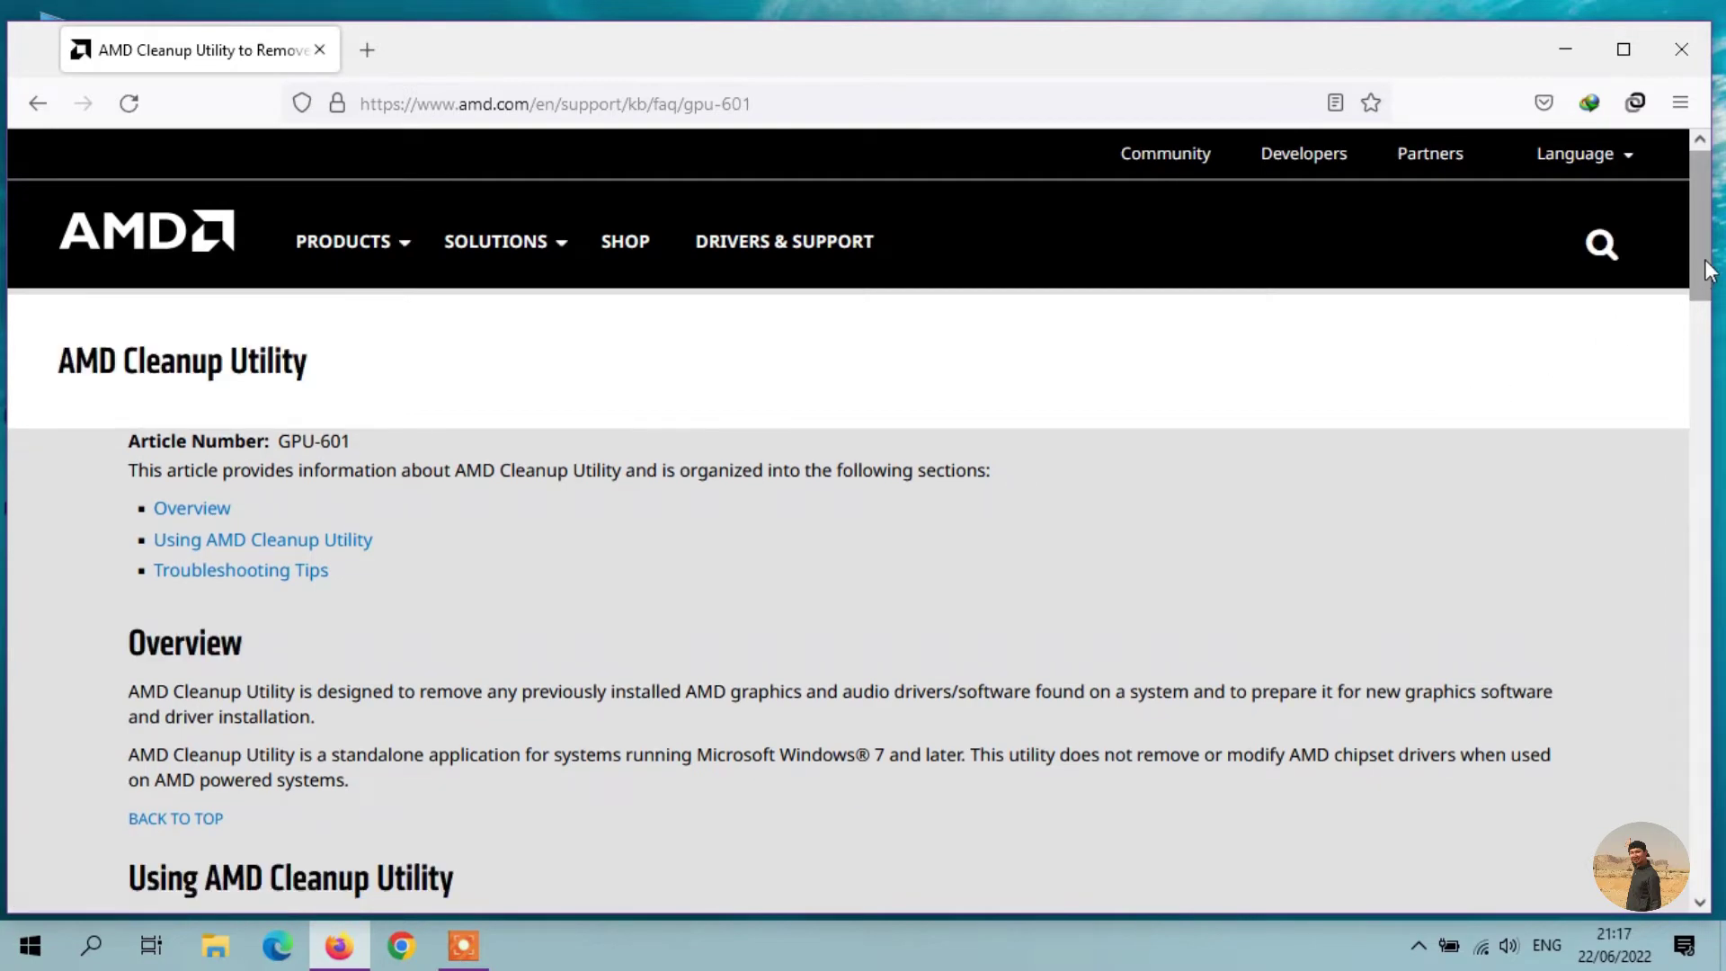
# Download AMD Cleanup Utility for Windows to Downloads\Programs as amdcleanuputility.exe, then minimize the browser.
pyautogui.moveTo(1708, 270); pyautogui.dragTo(1632, 343)
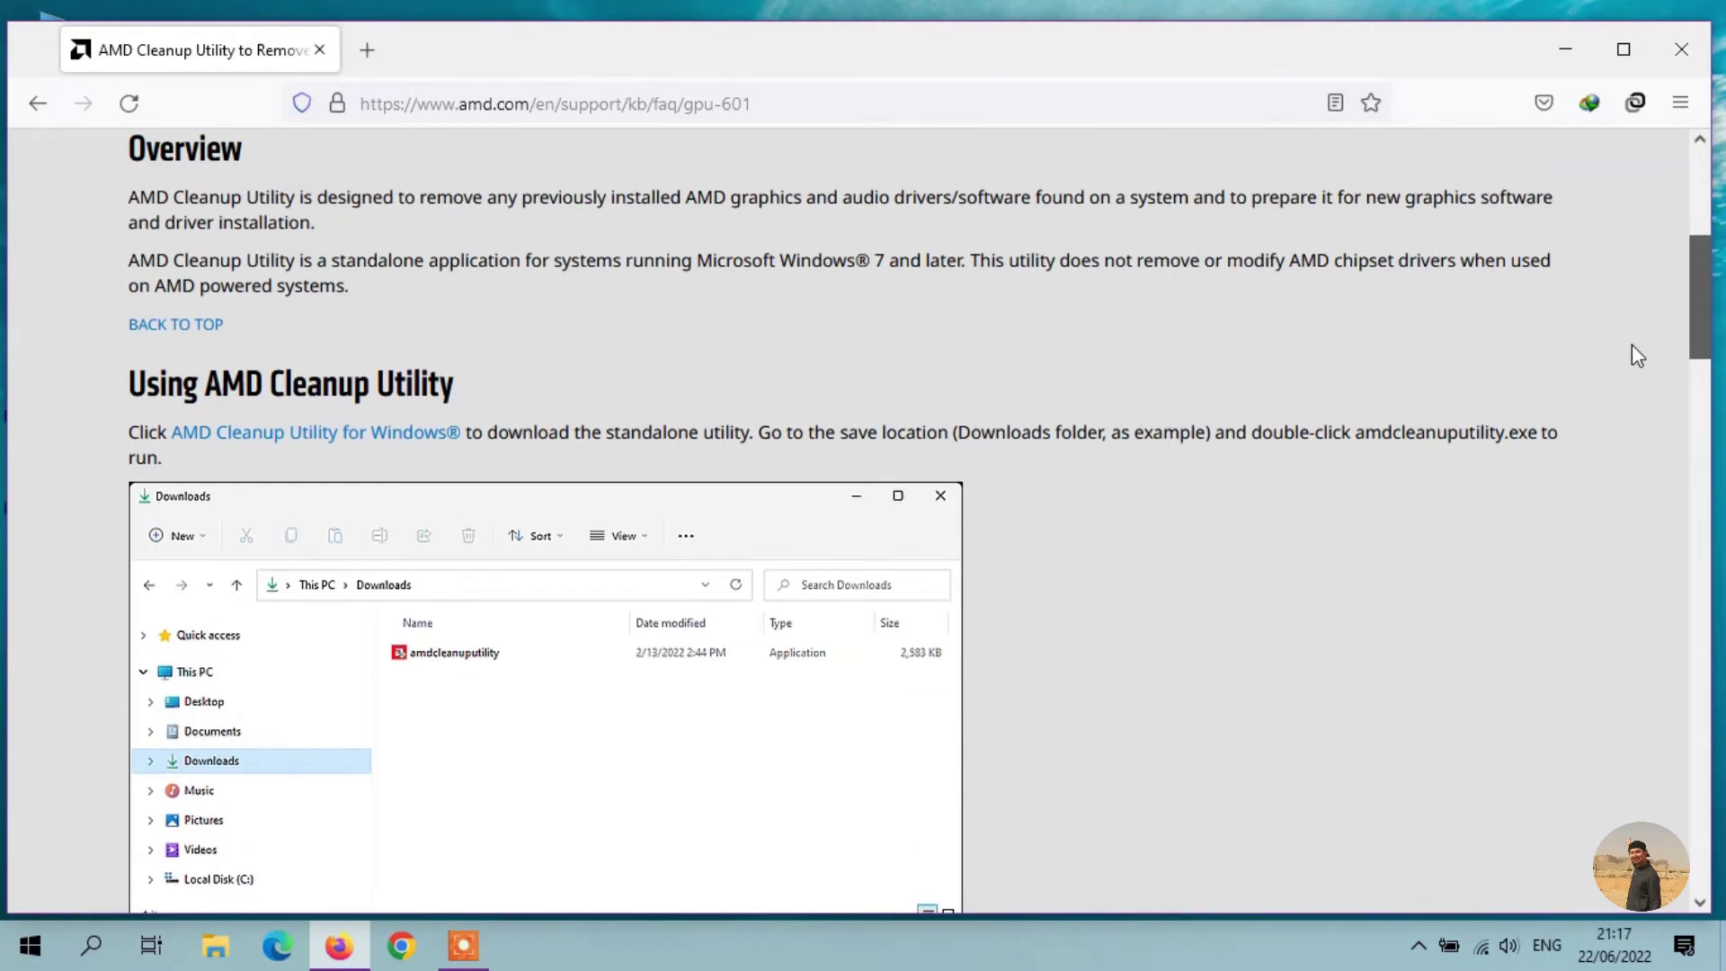
pyautogui.scroll(1, 1632, 344)
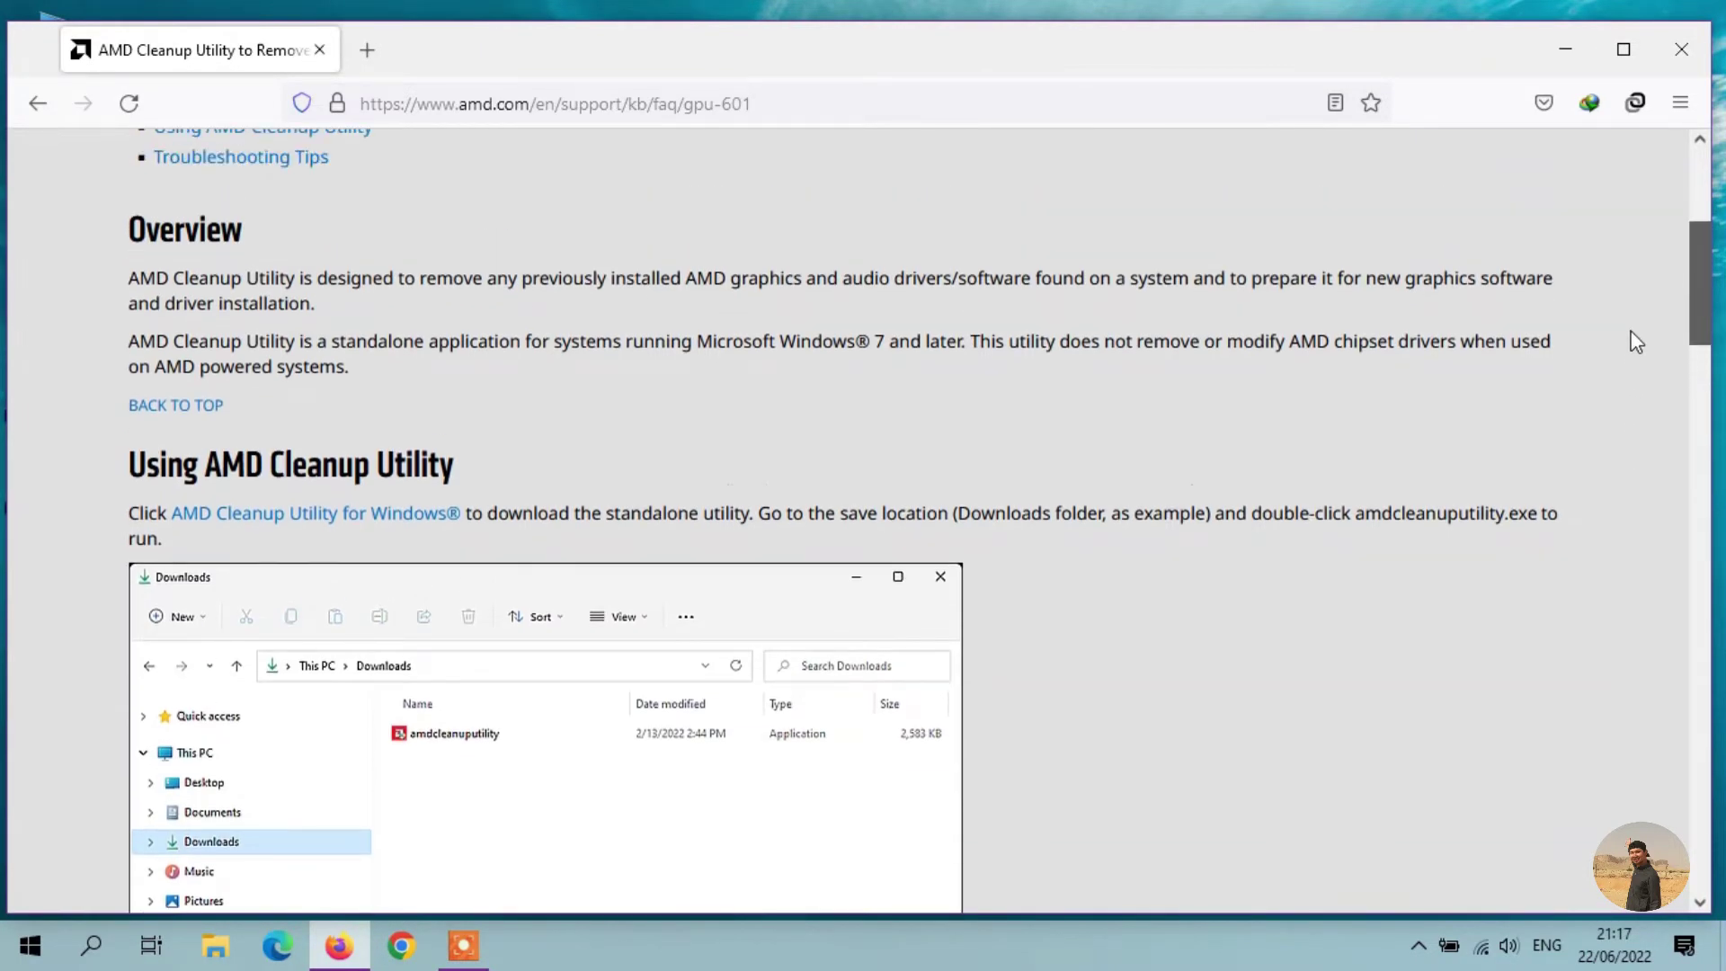
pyautogui.click(337, 524)
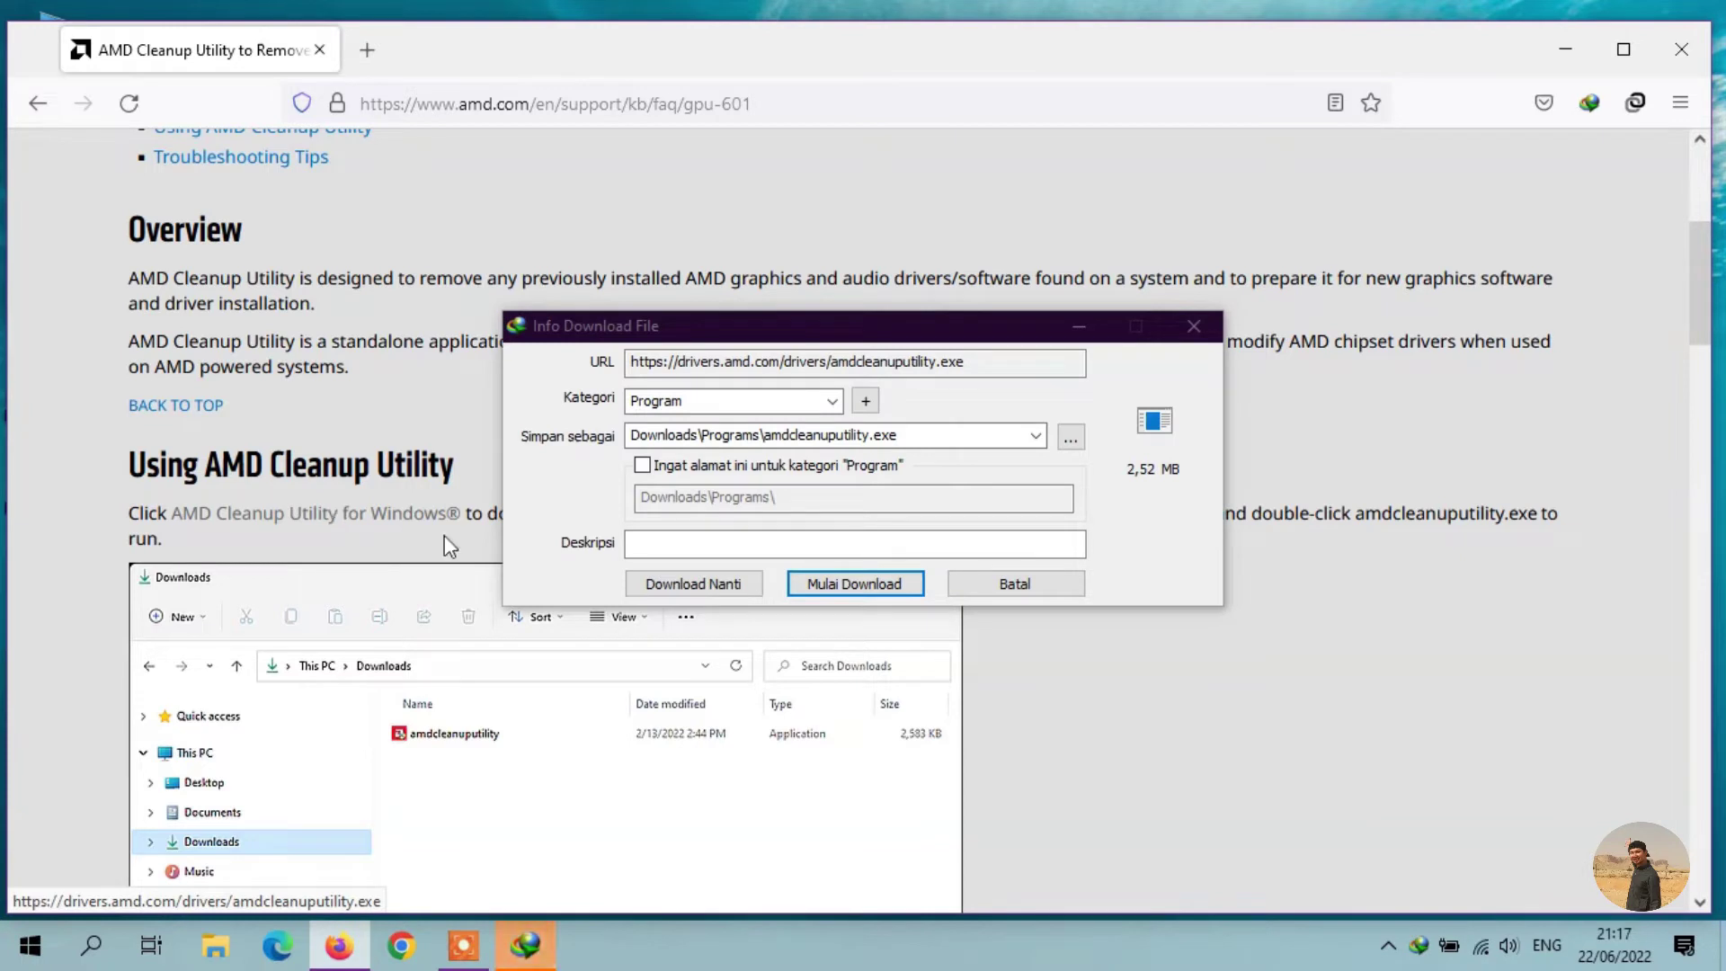
pyautogui.click(867, 586)
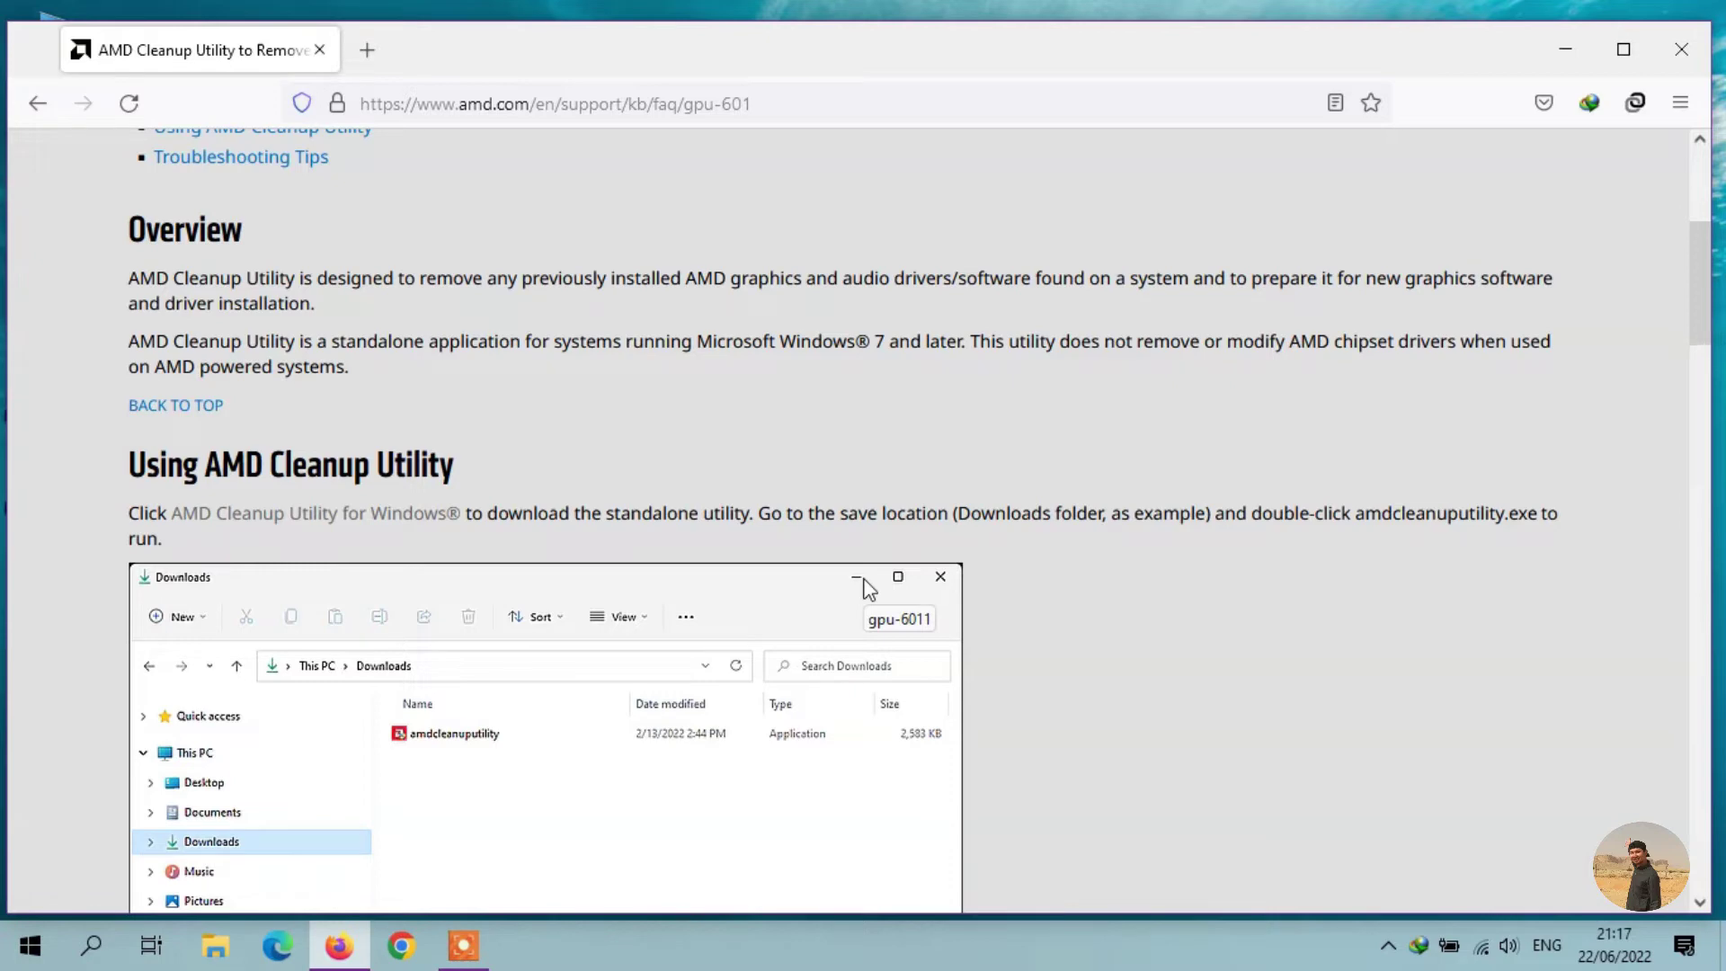
pyautogui.click(1574, 40)
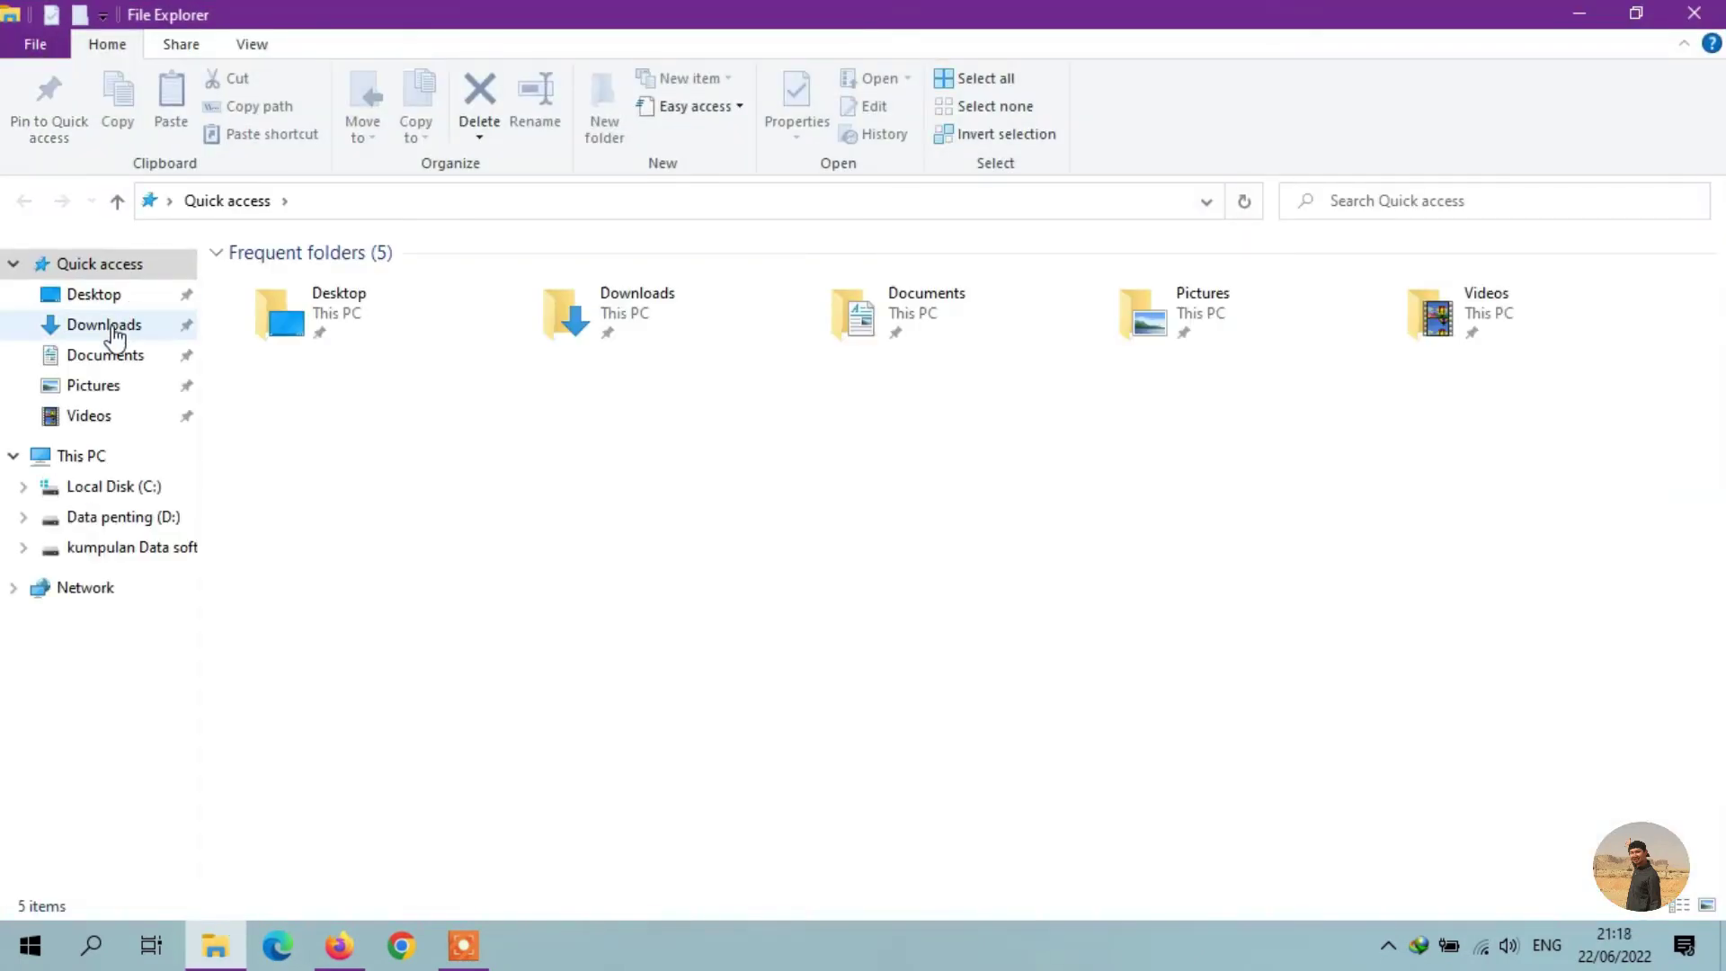
# Check the Programs folder inside Downloads for the downloaded amdcleanuputility file, then close File Explorer.
pyautogui.click(114, 329)
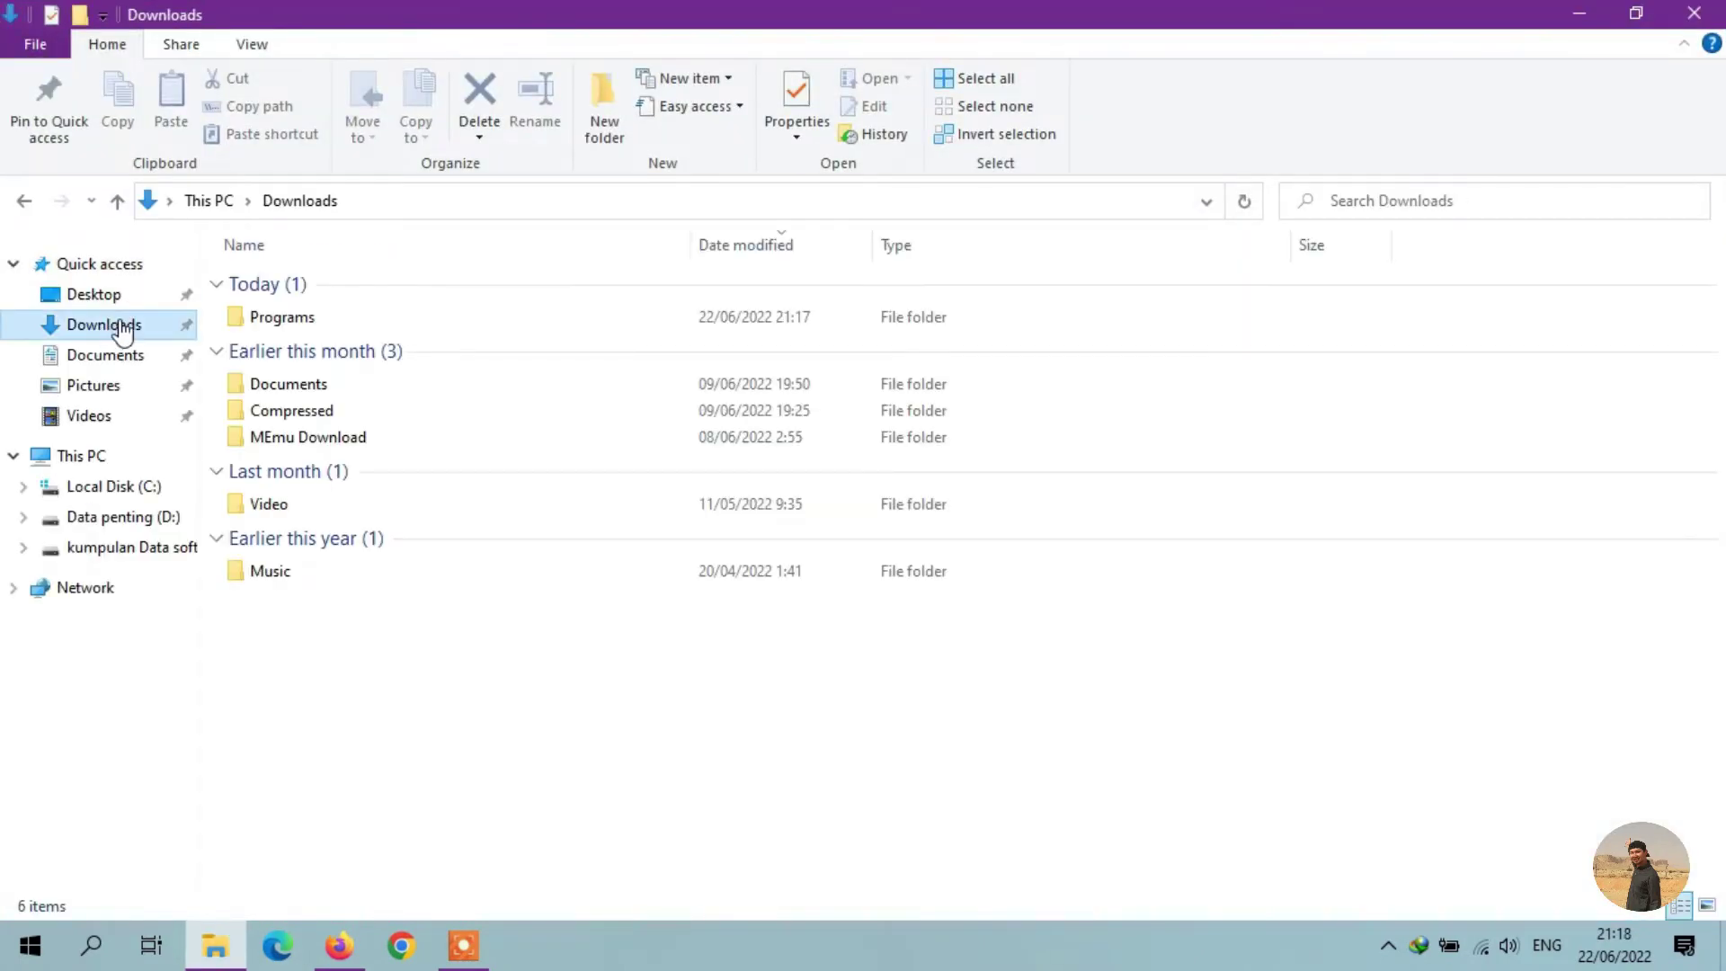
pyautogui.click(281, 317)
pyautogui.doubleClick(281, 317)
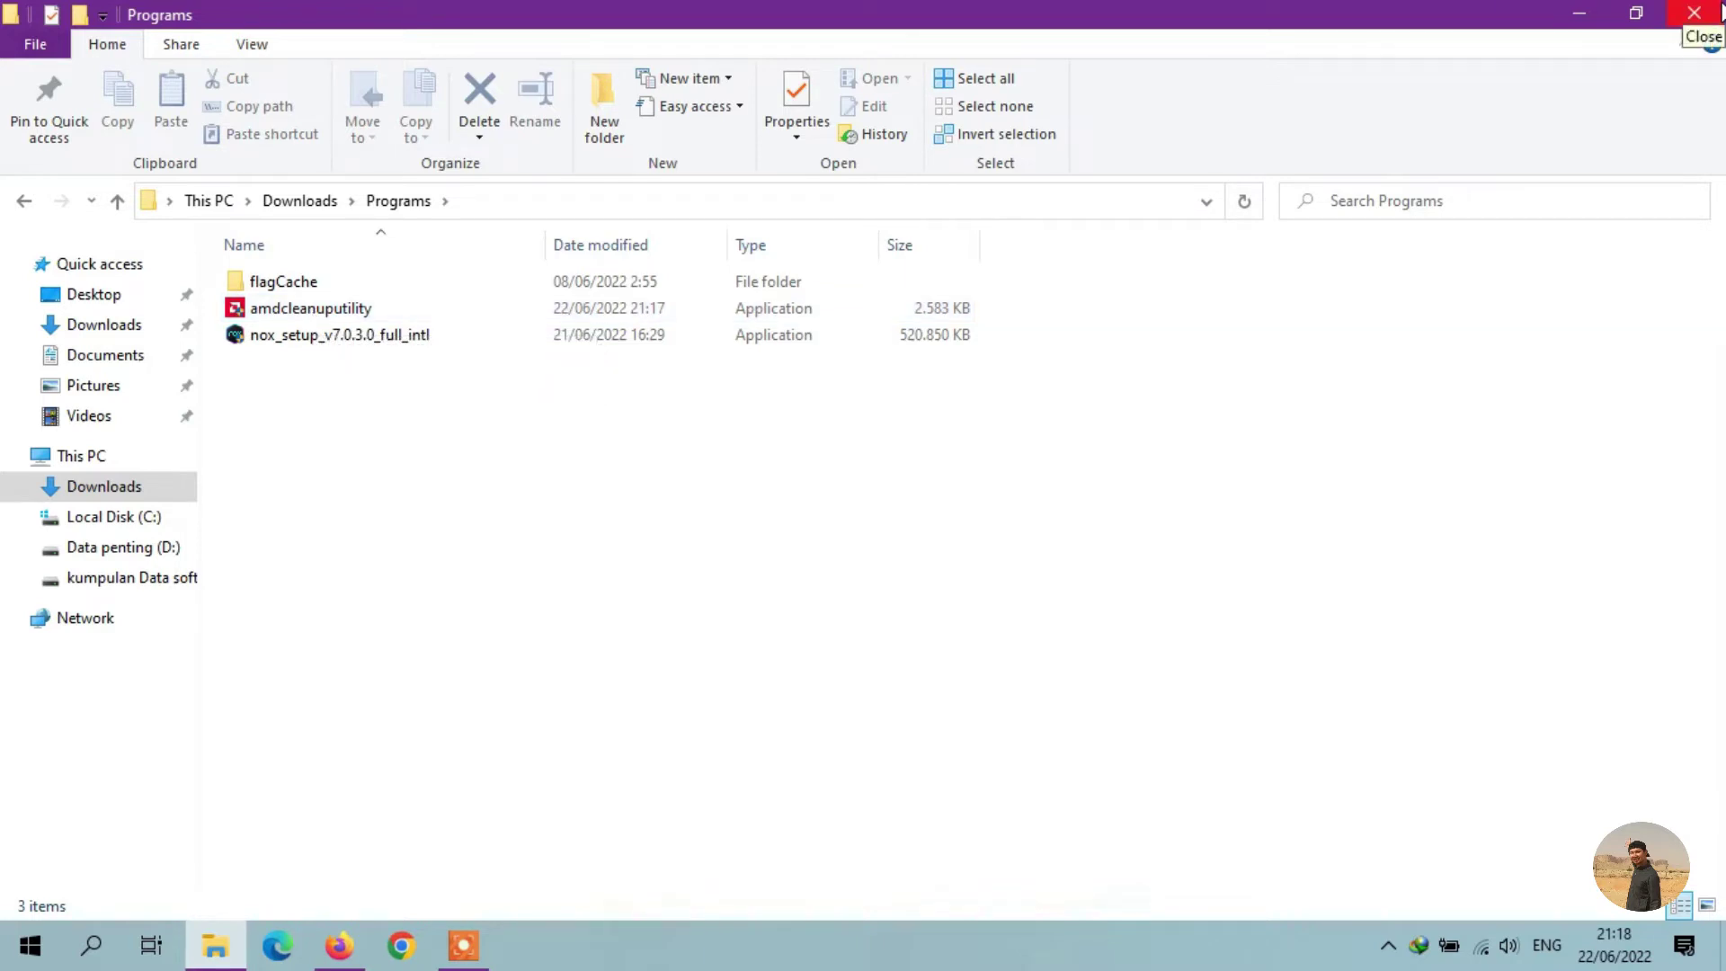
pyautogui.click(1719, 12)
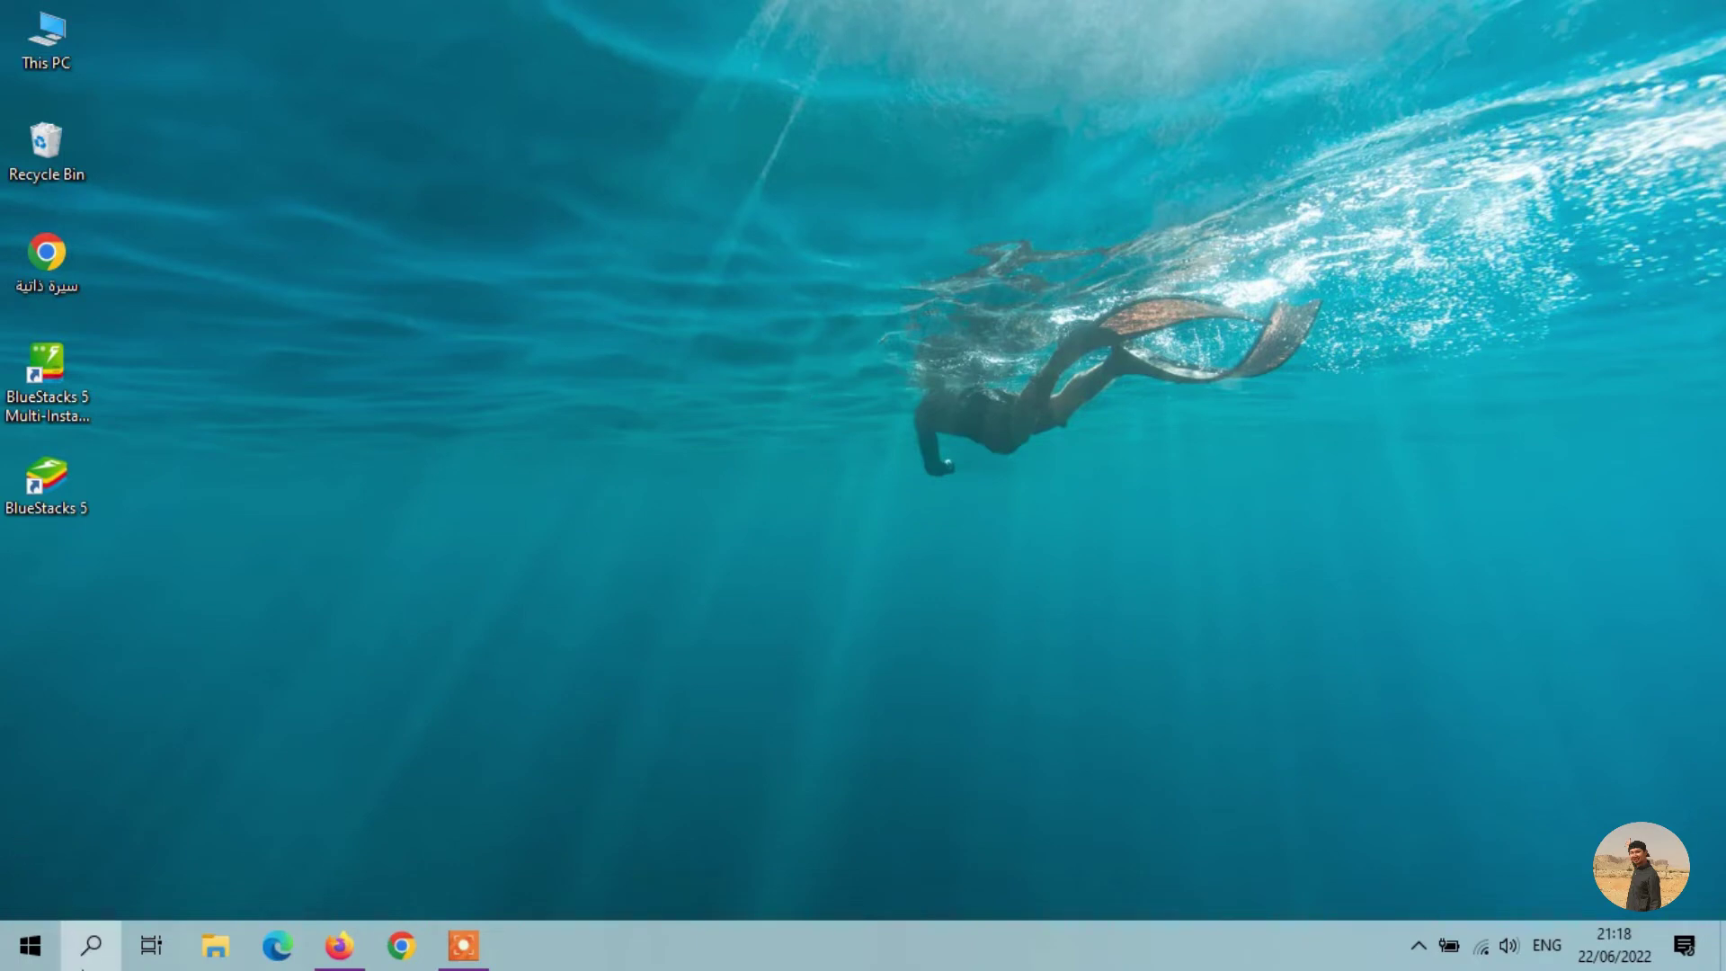
# Open Control Panel and bring up its list of installed programs for uninstalling.
pyautogui.click(91, 946)
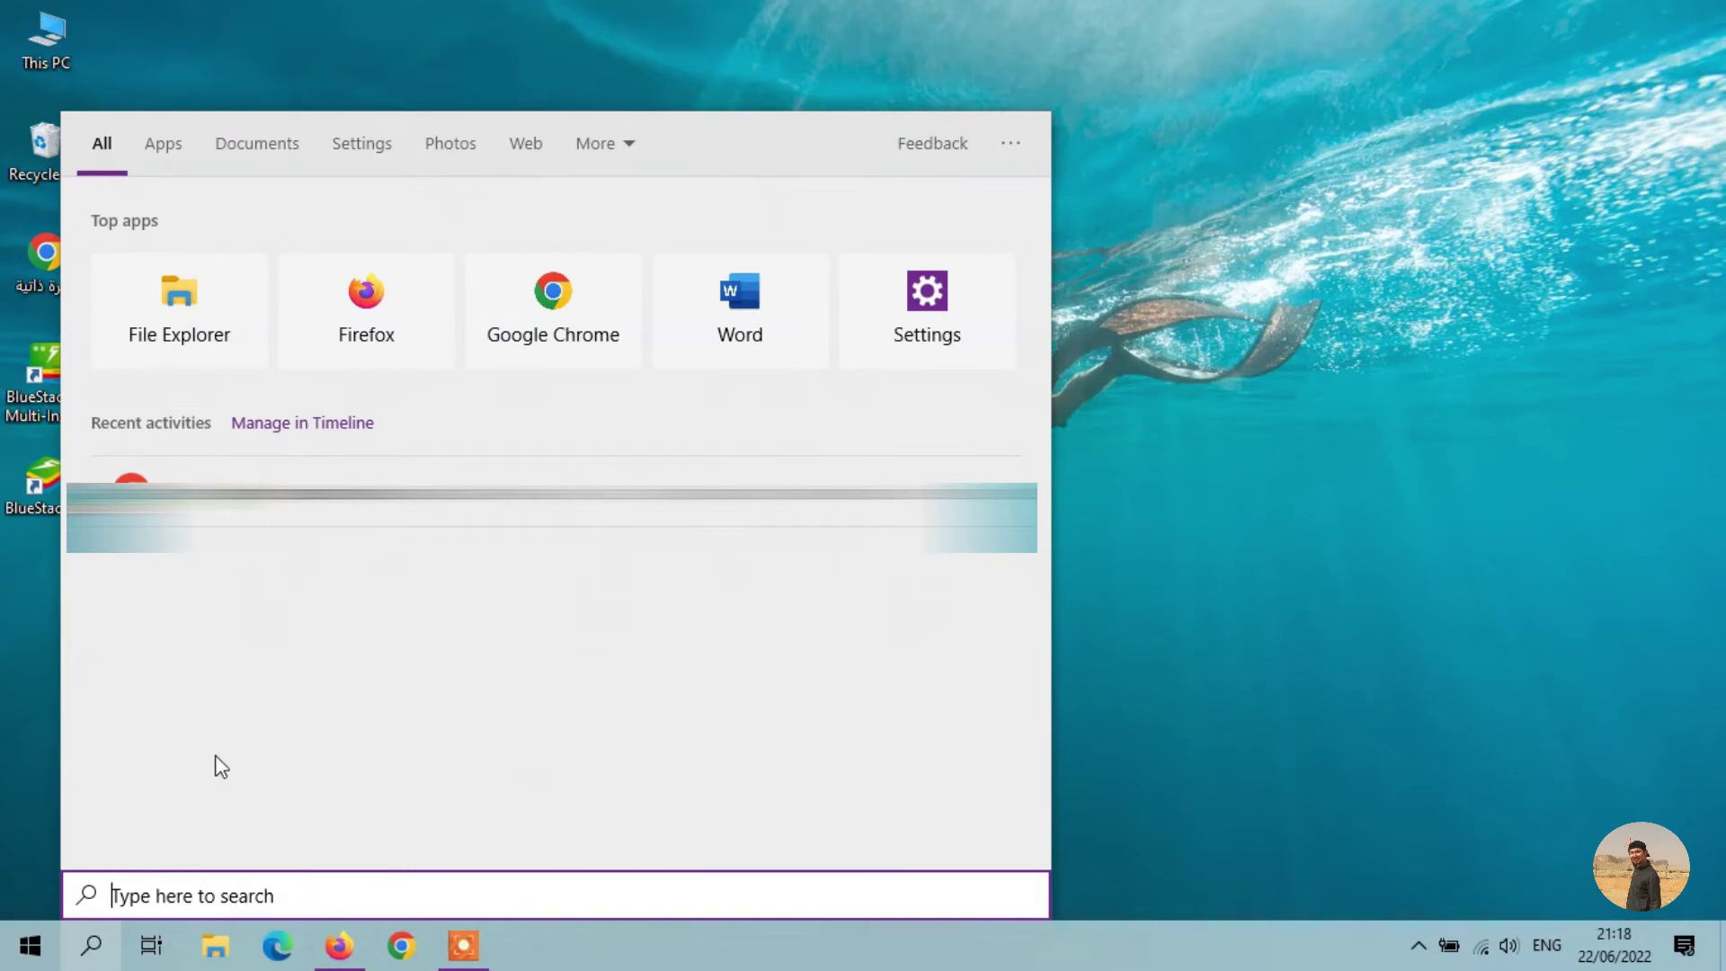
pyautogui.write('co')
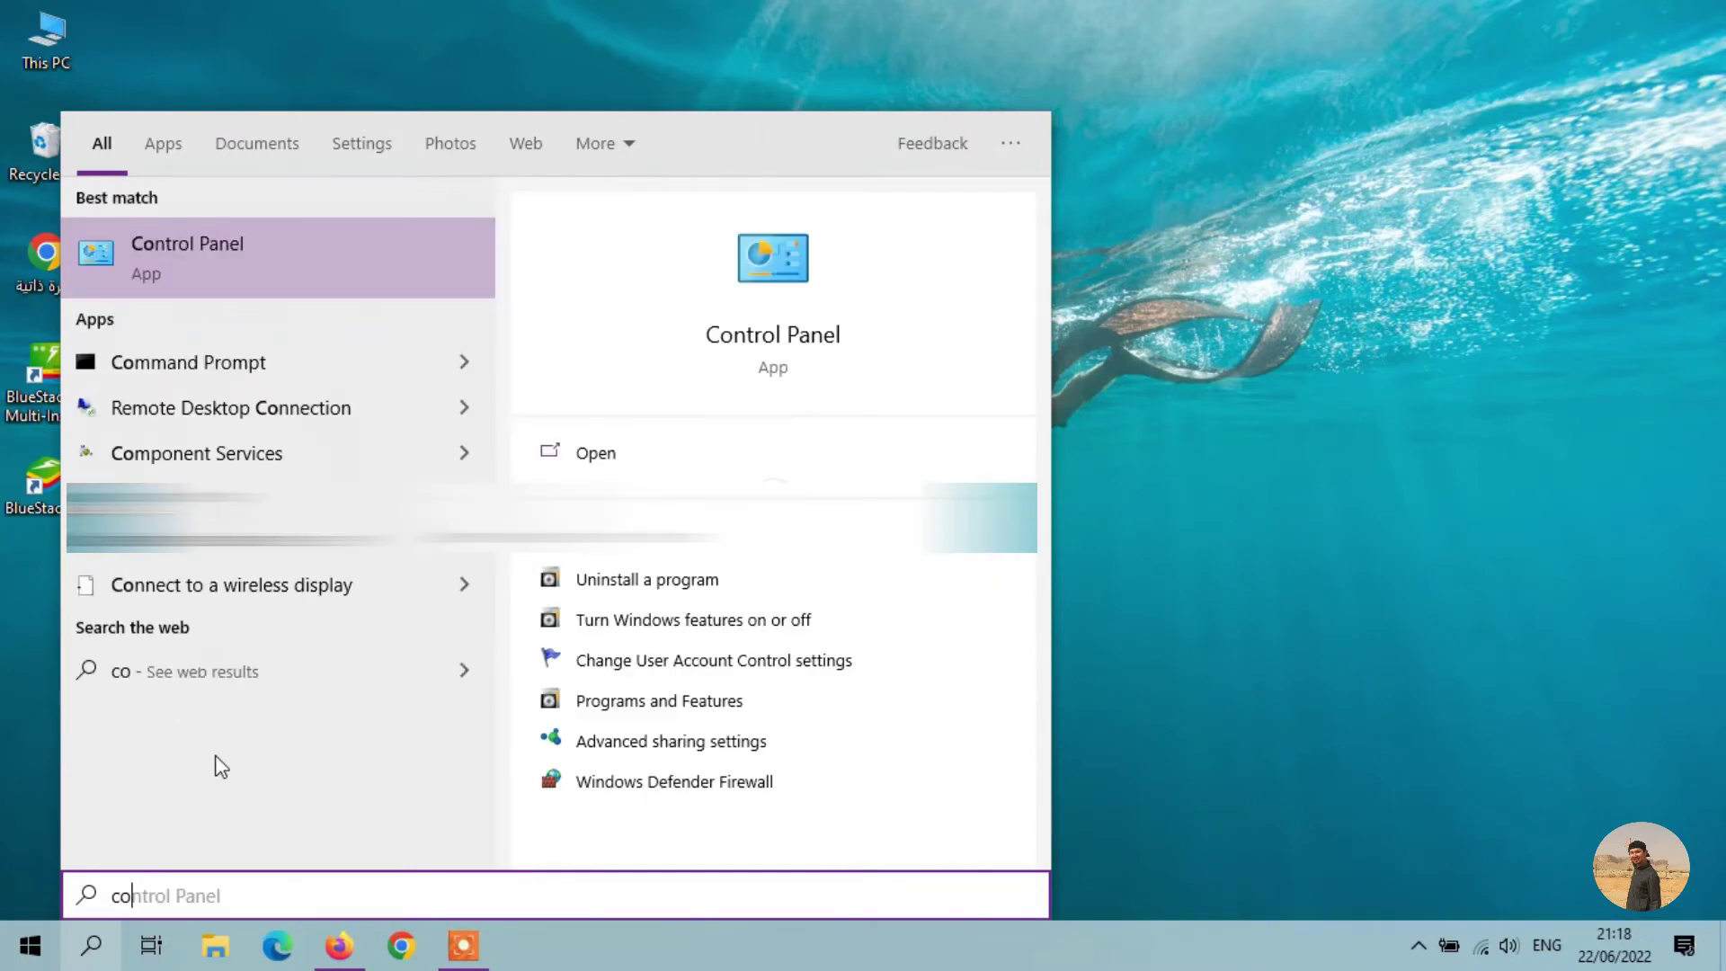
pyautogui.click(388, 262)
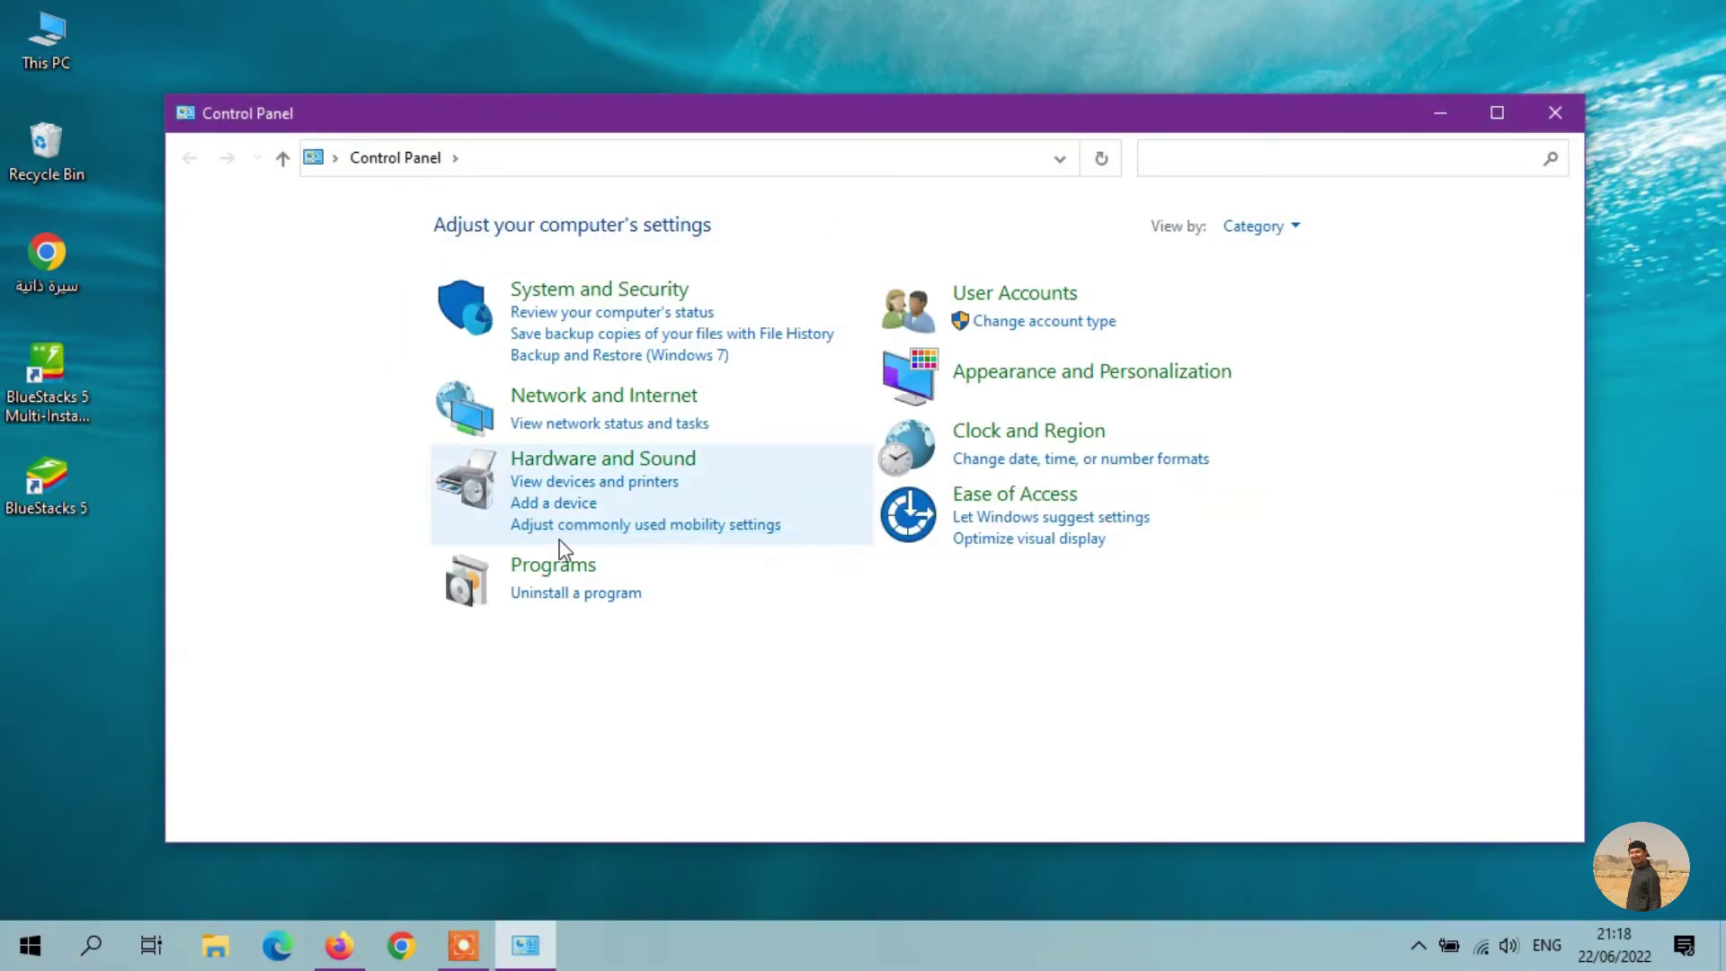
pyautogui.click(544, 591)
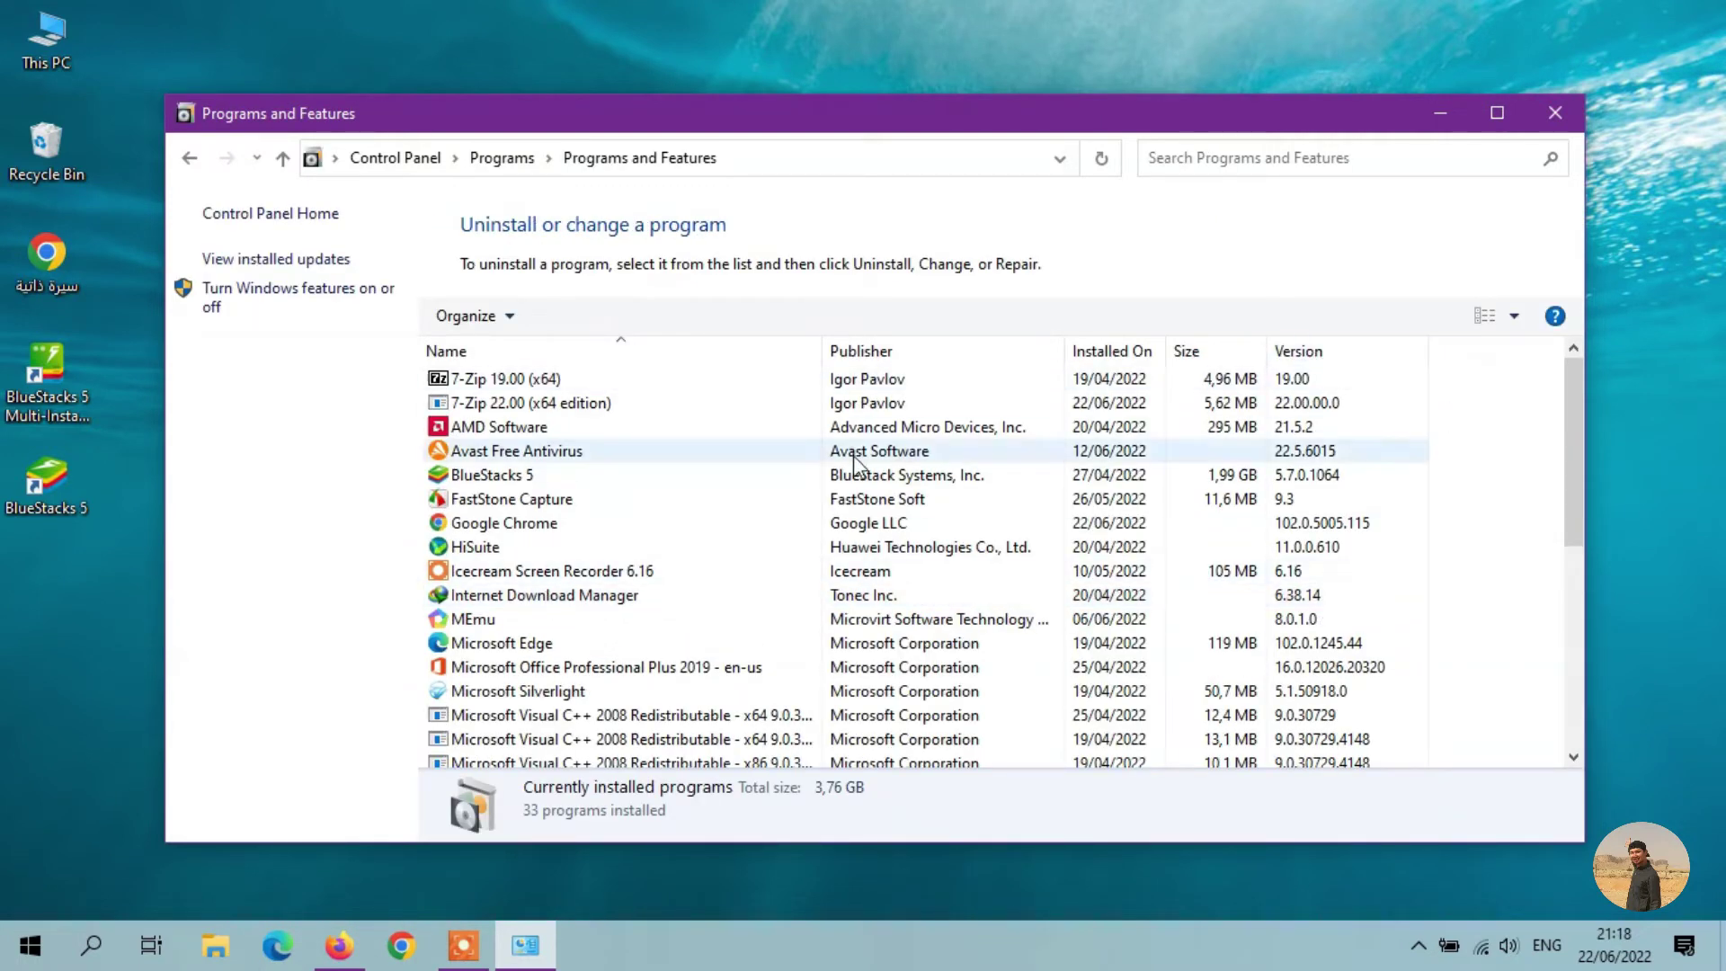
# Start uninstalling AMD Software from the installed programs and minimize the Programs and Features window.
pyautogui.click(669, 430)
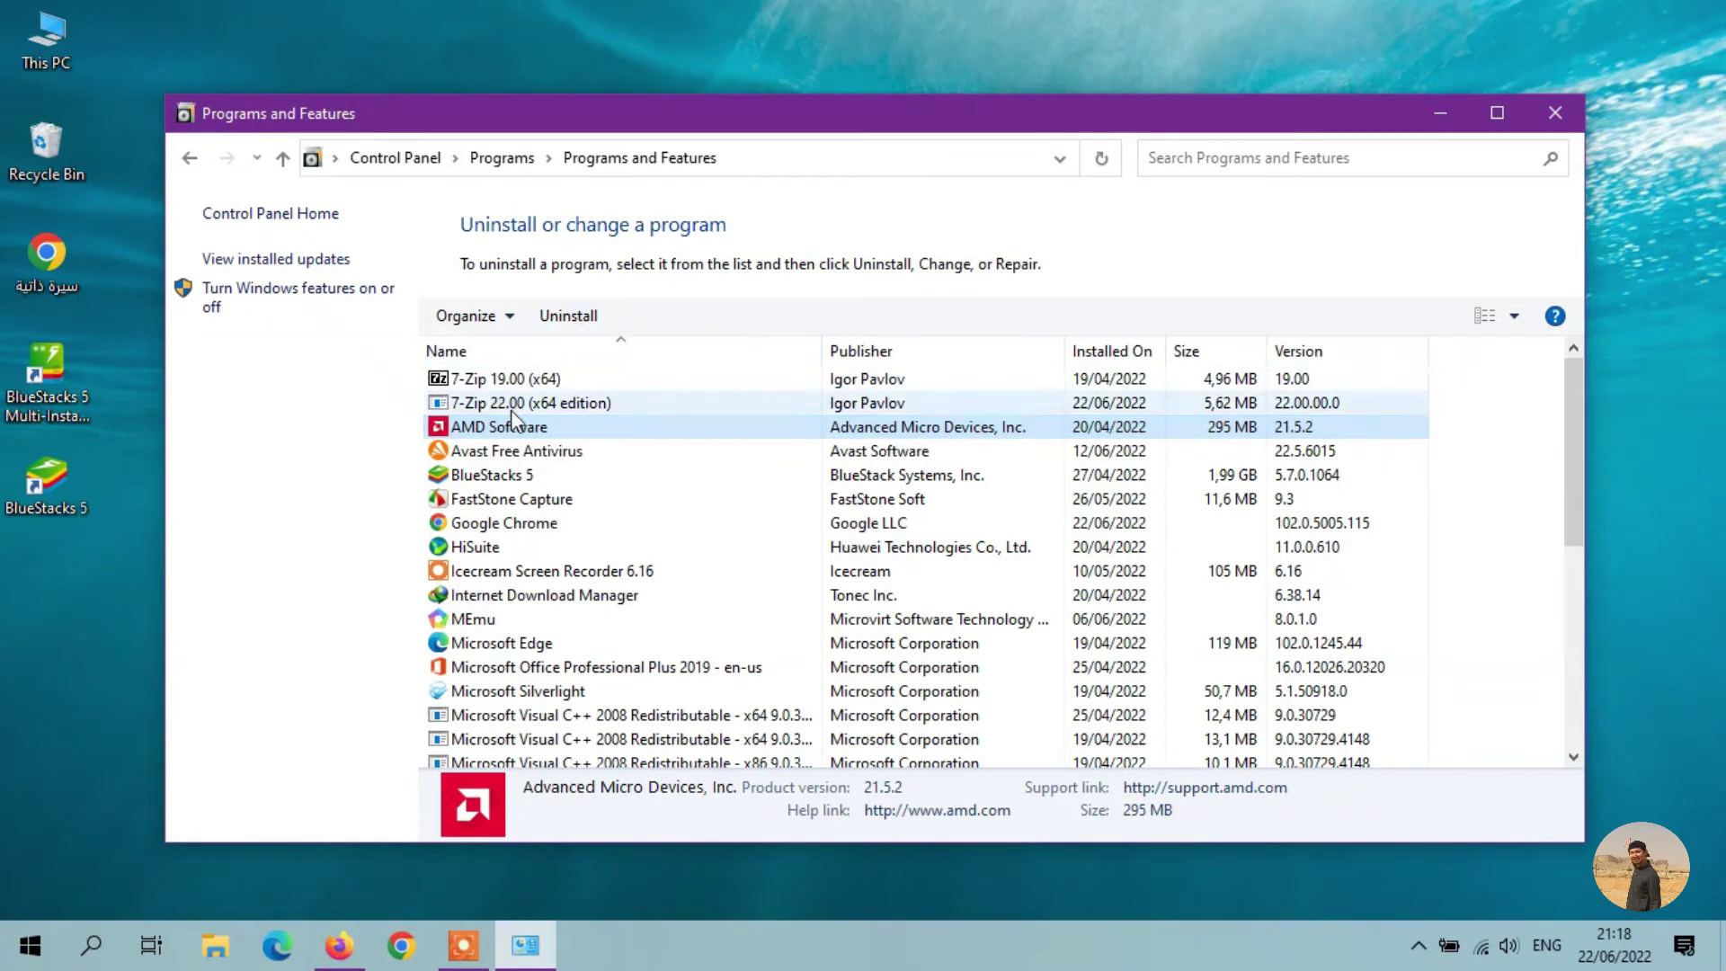
pyautogui.click(564, 316)
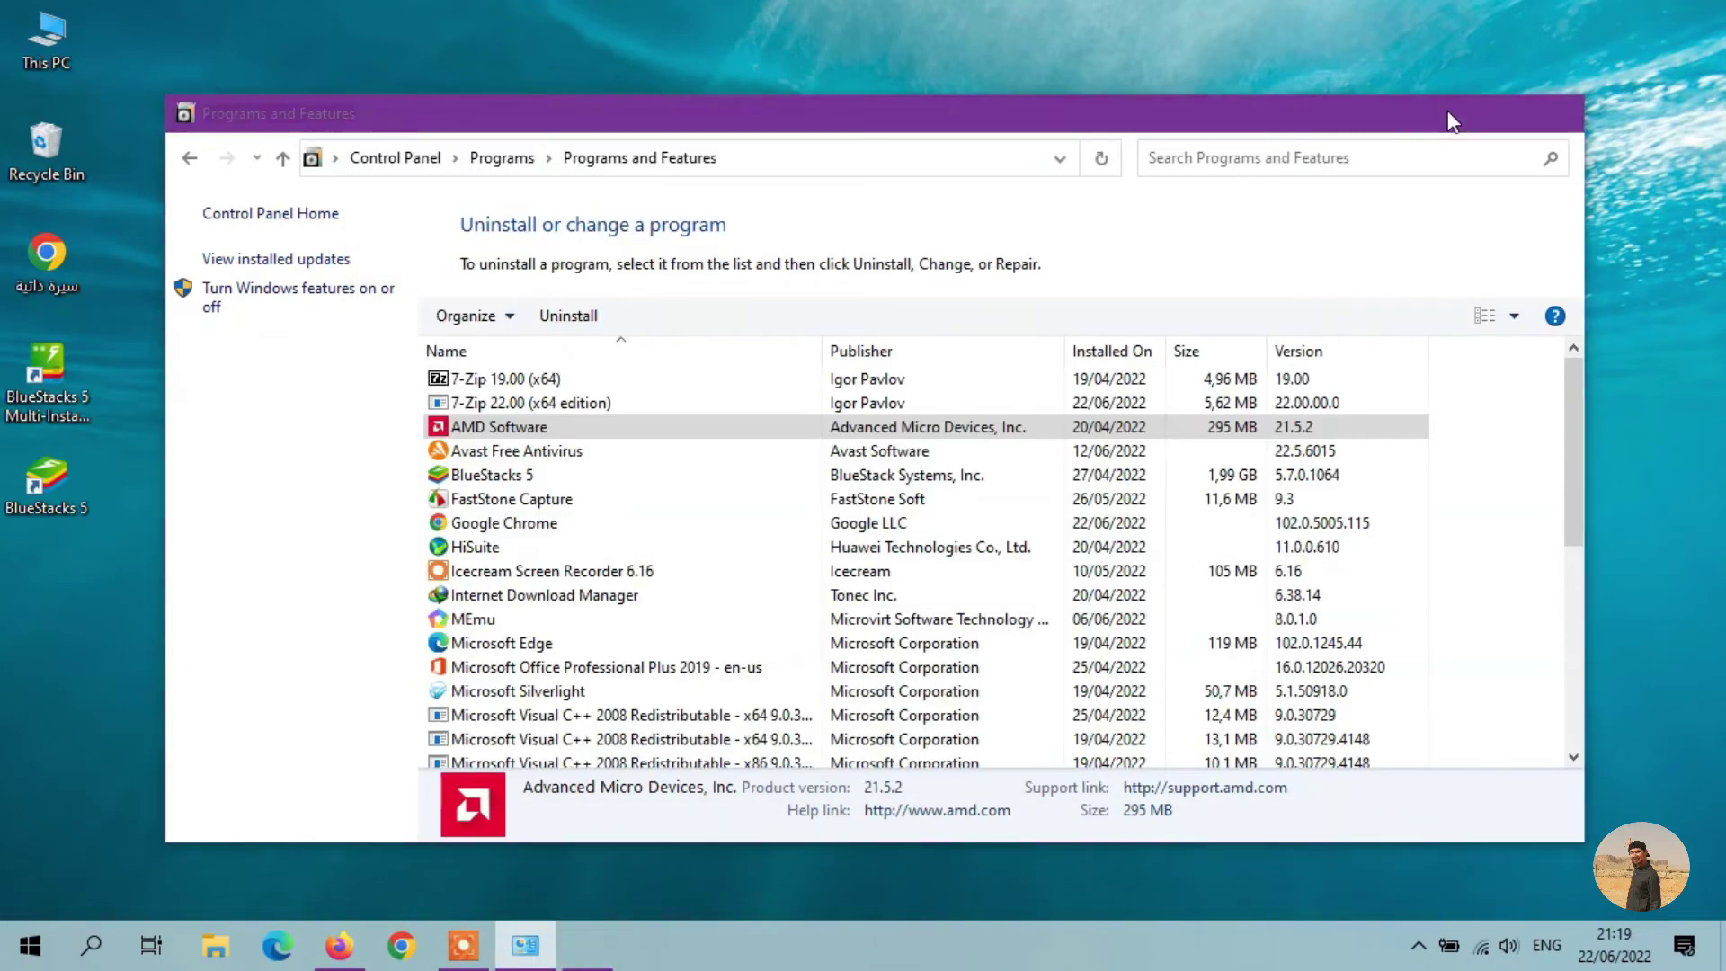
pyautogui.click(1441, 113)
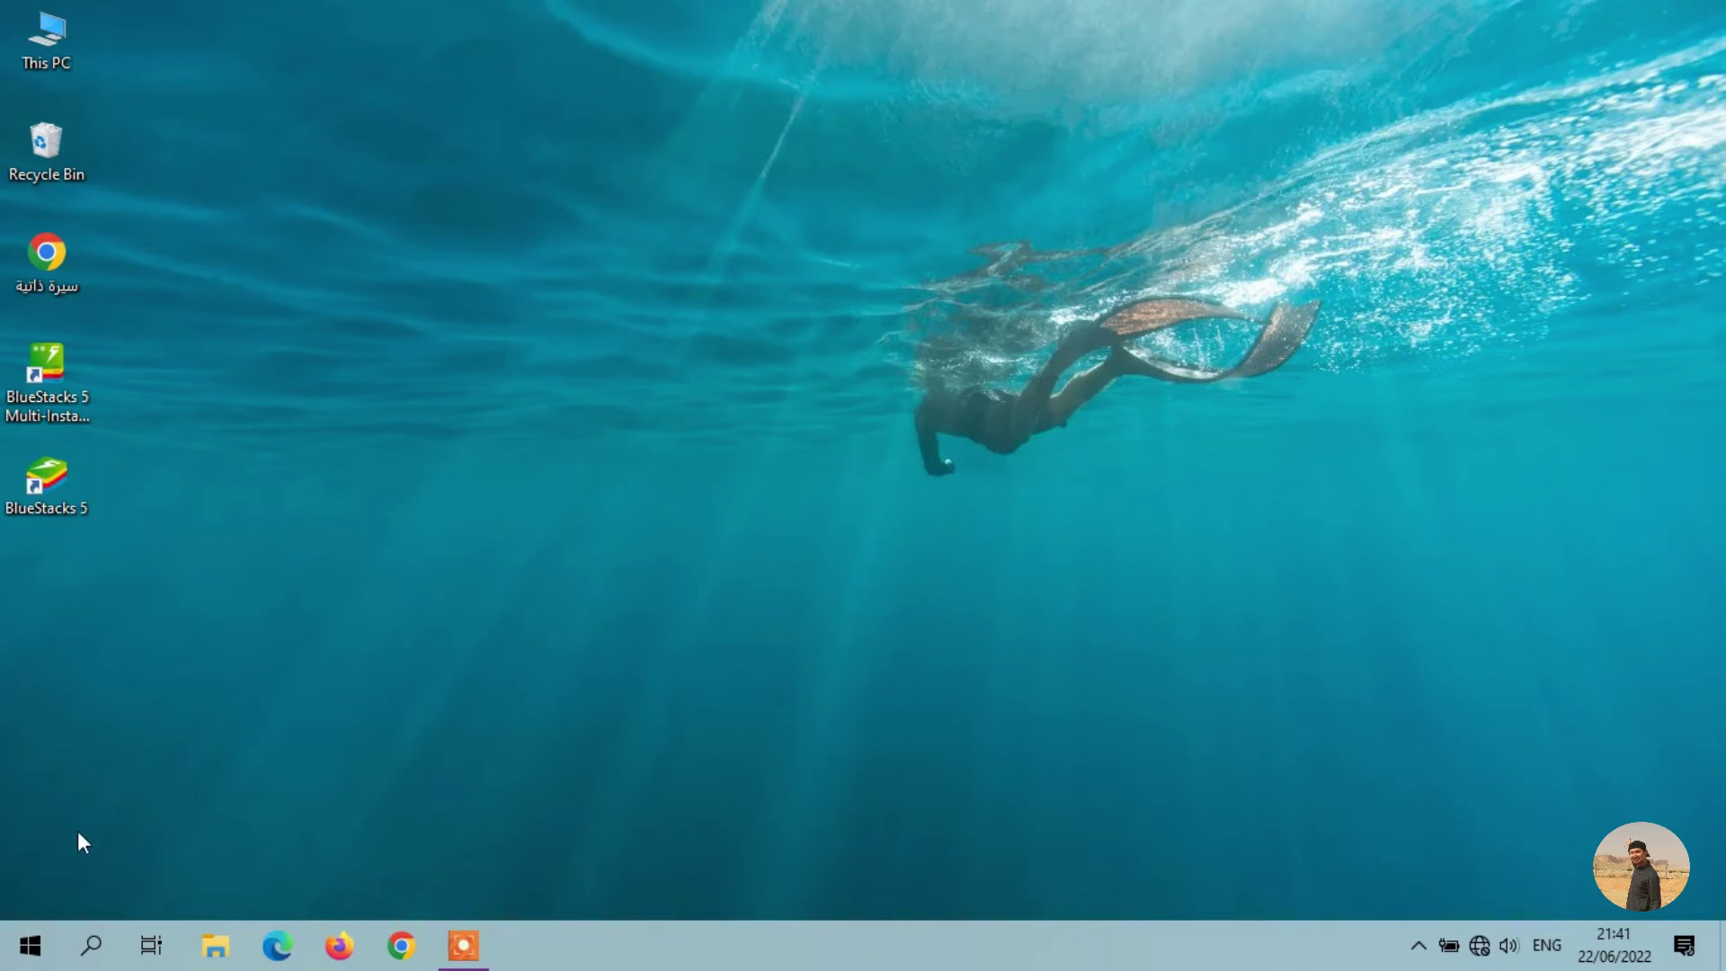
# Launch amdcleanuputility from the Programs folder in Downloads and minimize File Explorer.
pyautogui.click(215, 945)
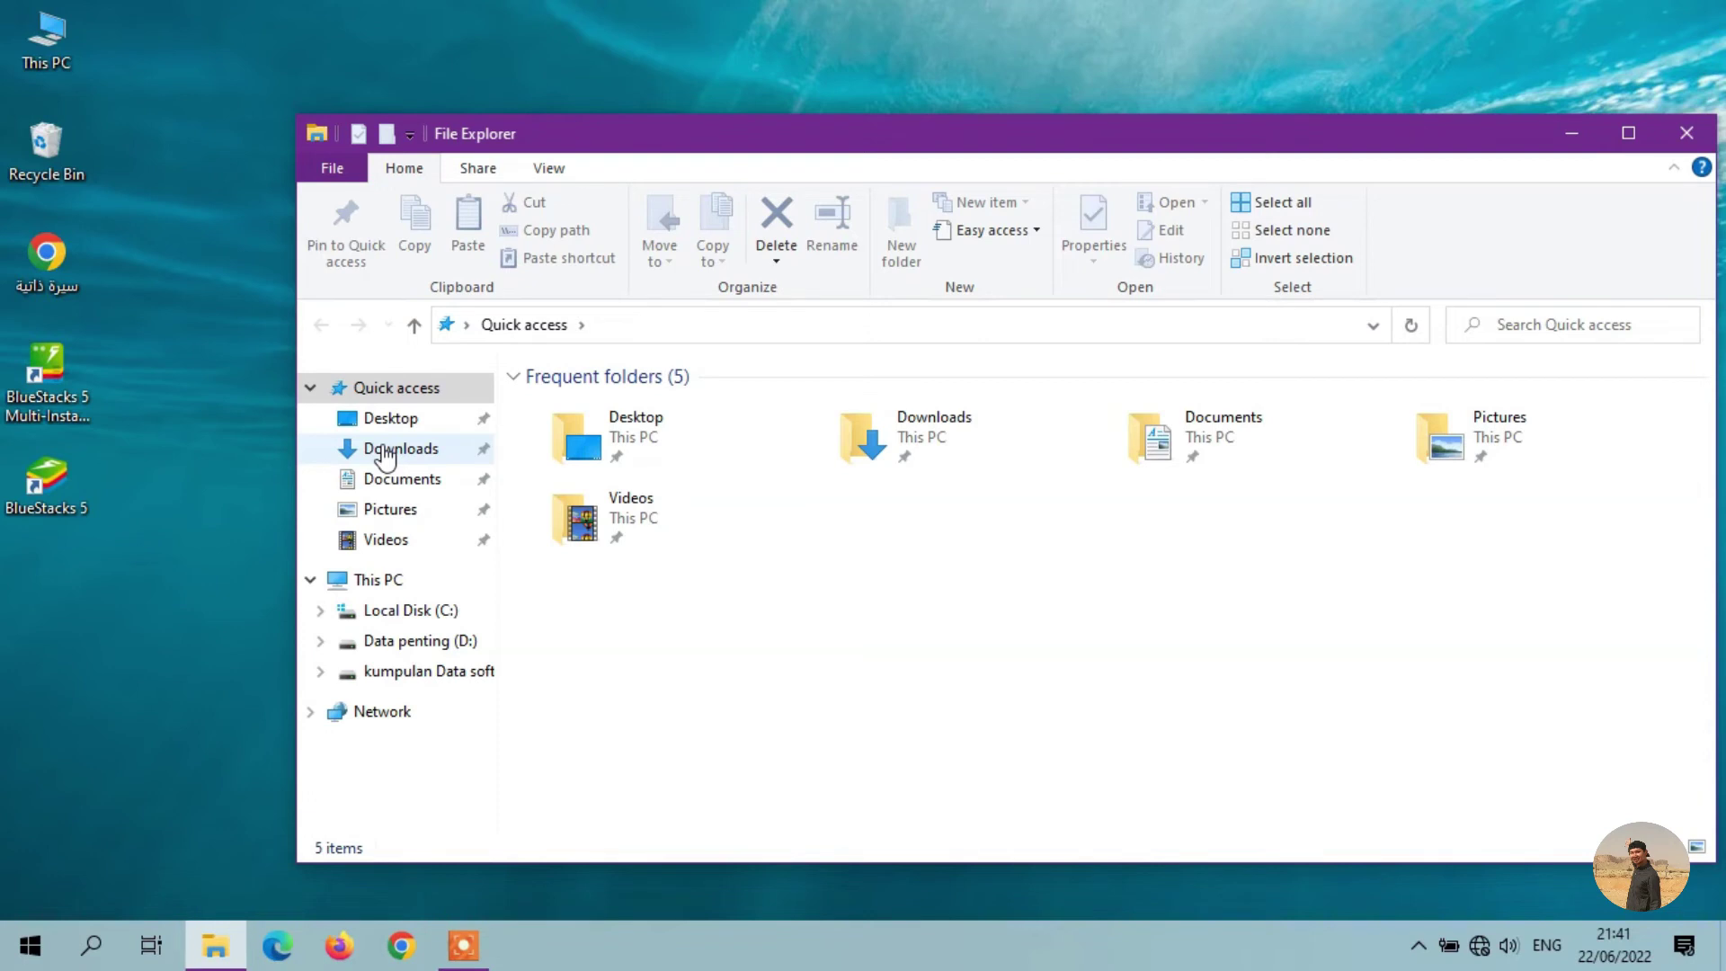
pyautogui.click(387, 450)
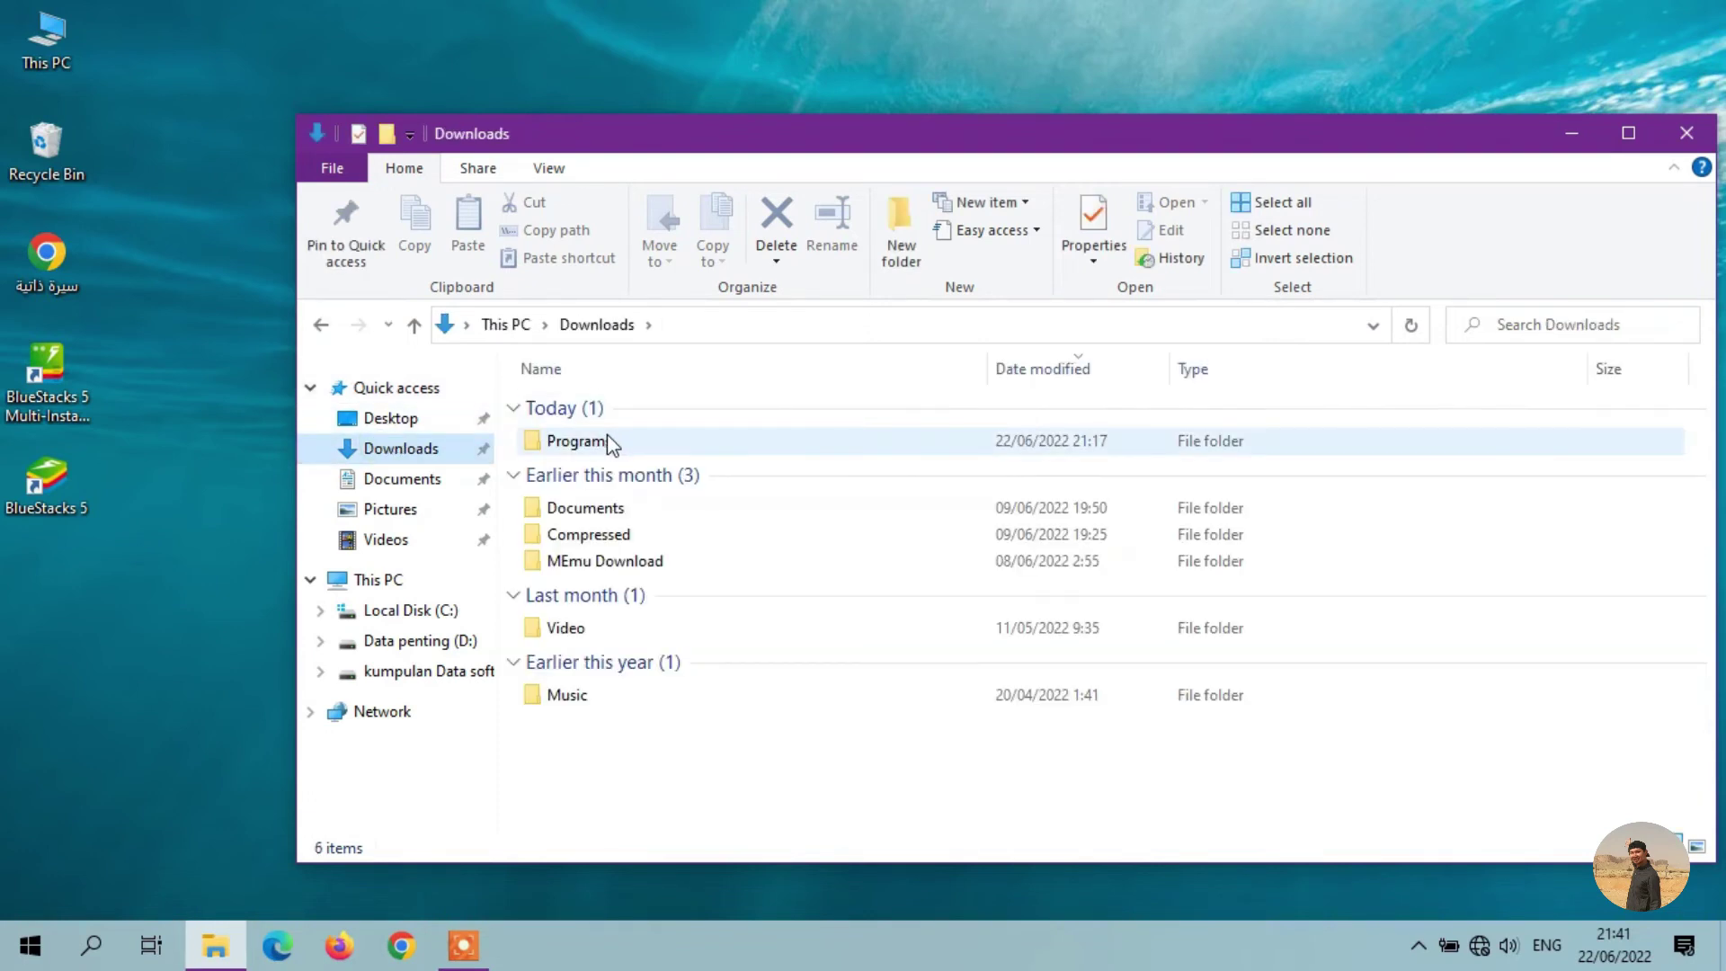
pyautogui.doubleClick(609, 437)
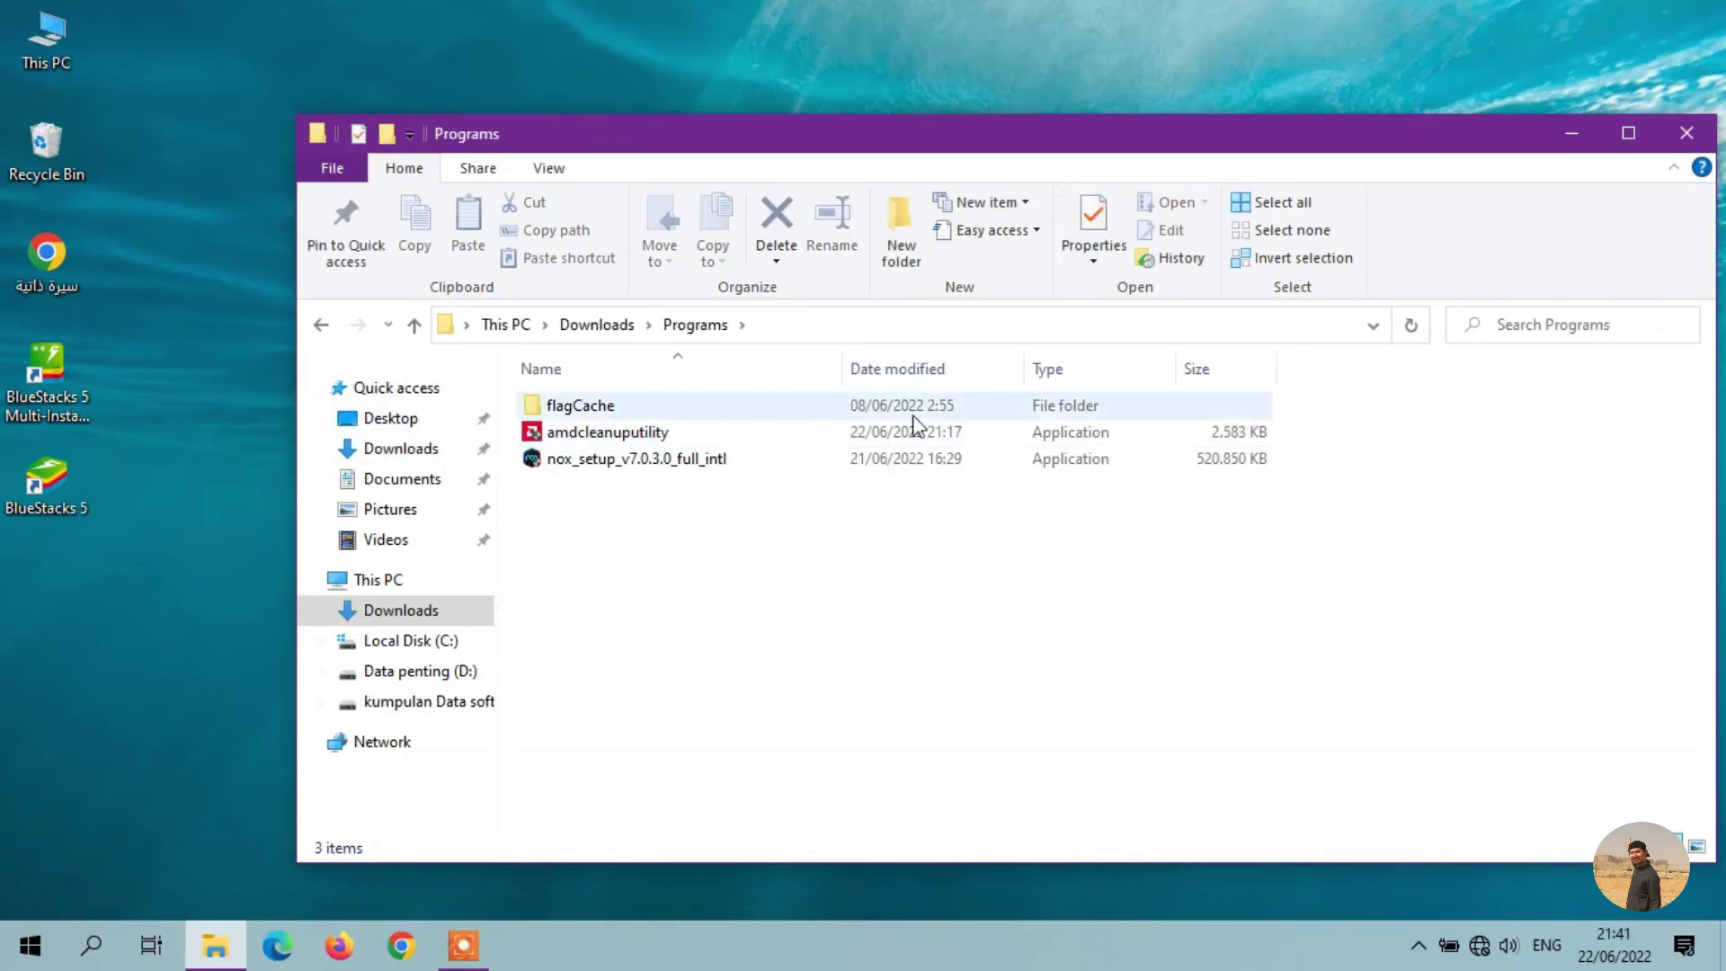
pyautogui.doubleClick(700, 434)
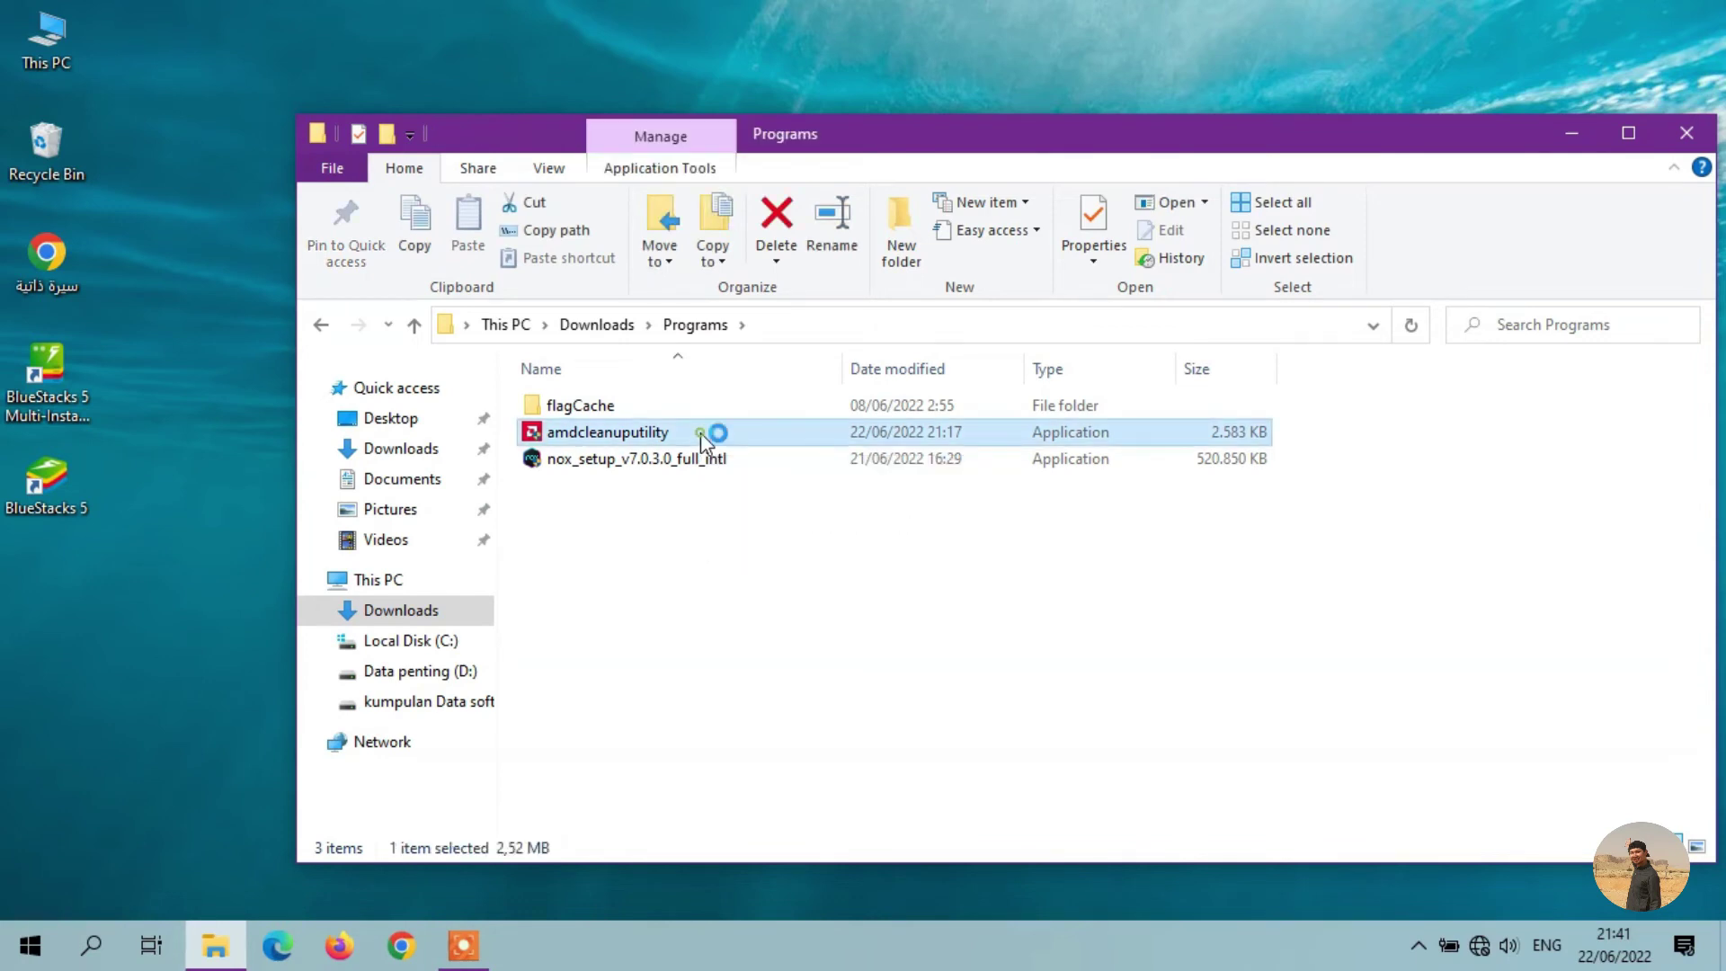
pyautogui.click(1570, 134)
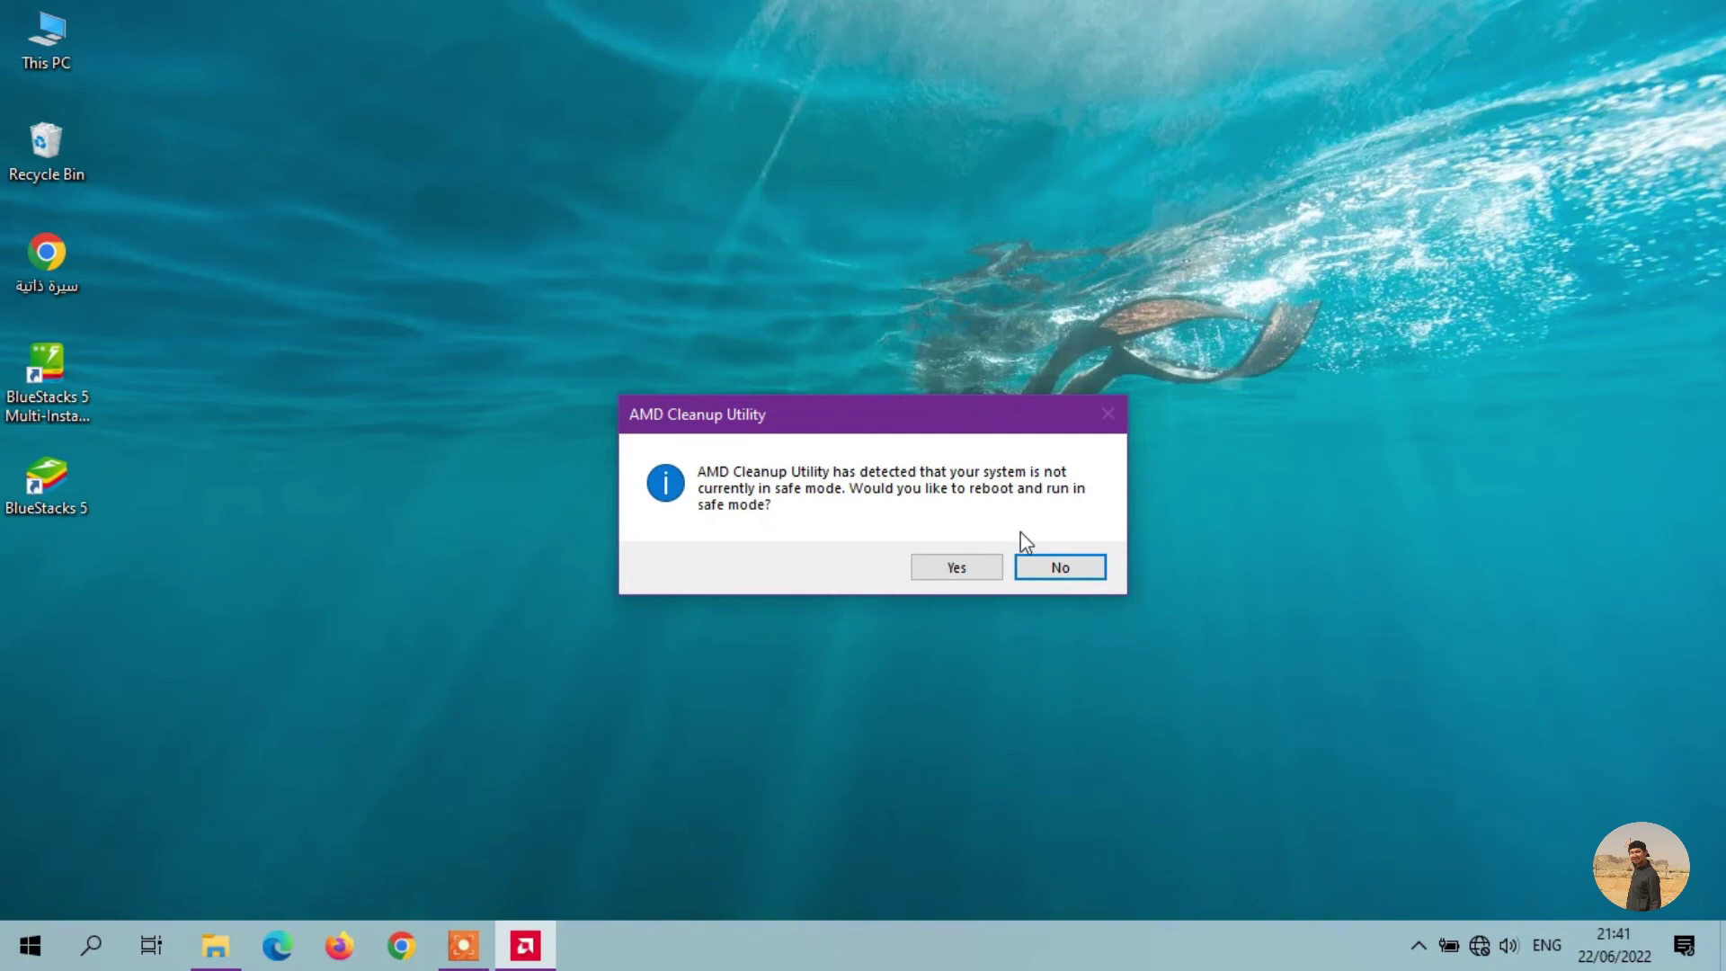
# Decline rebooting into safe mode and cancel the removal of AMD drivers and applications.
pyautogui.click(1057, 574)
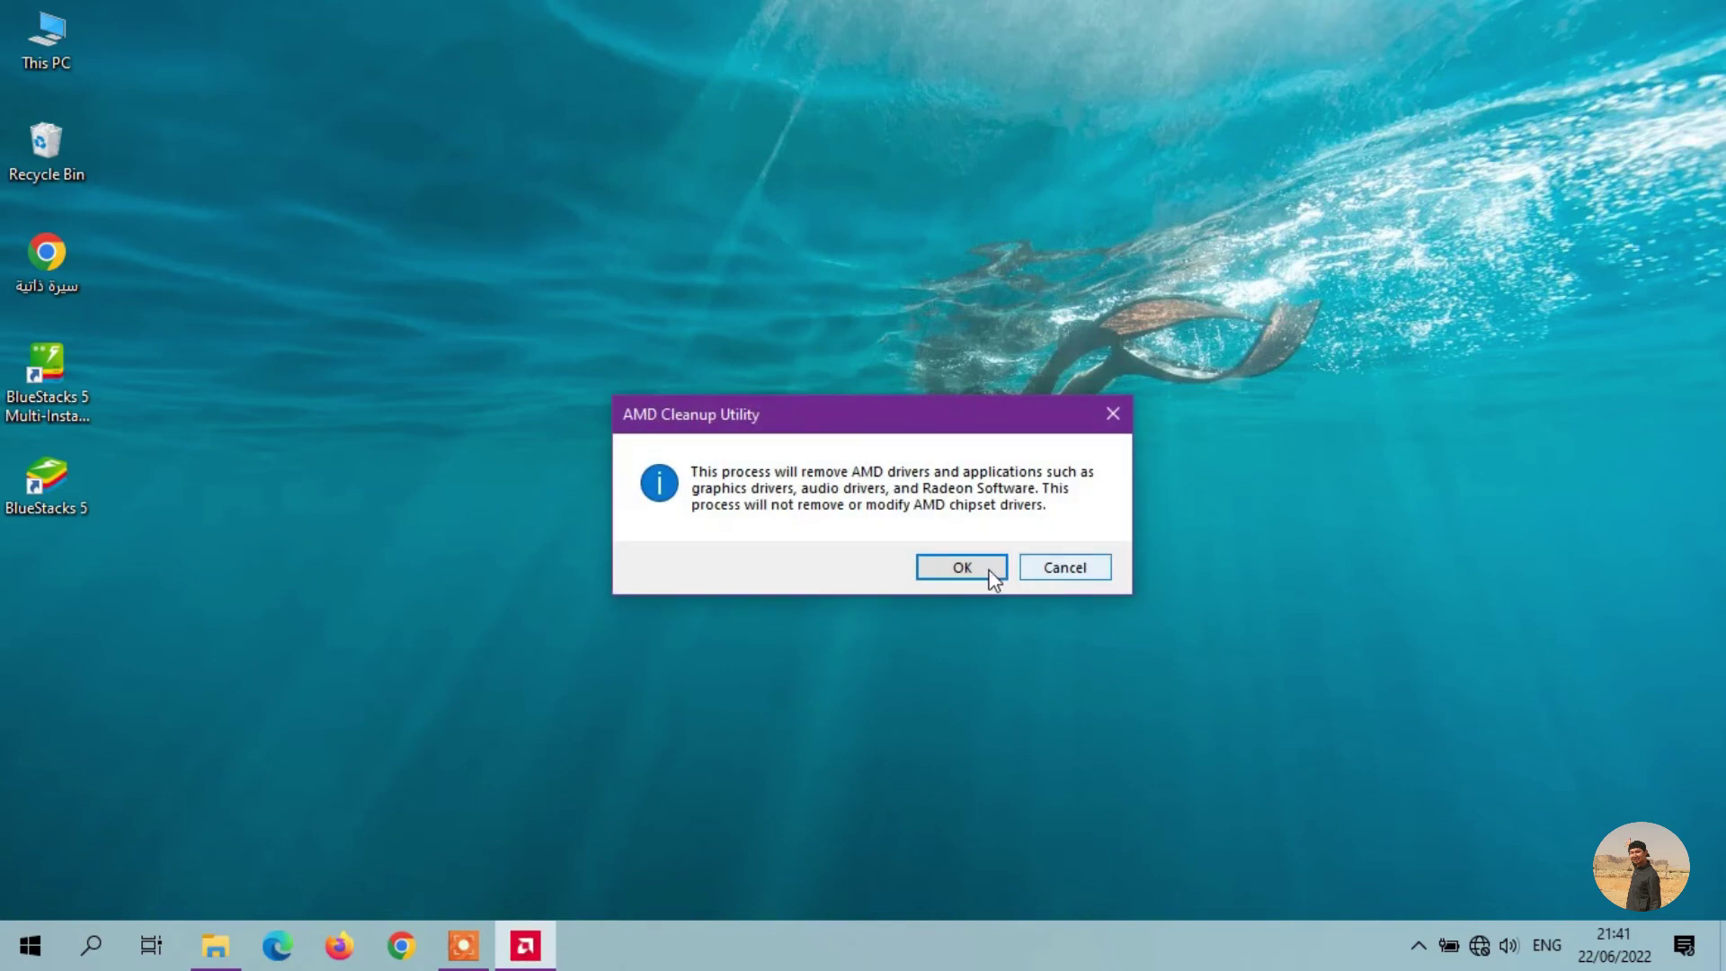
pyautogui.click(1111, 565)
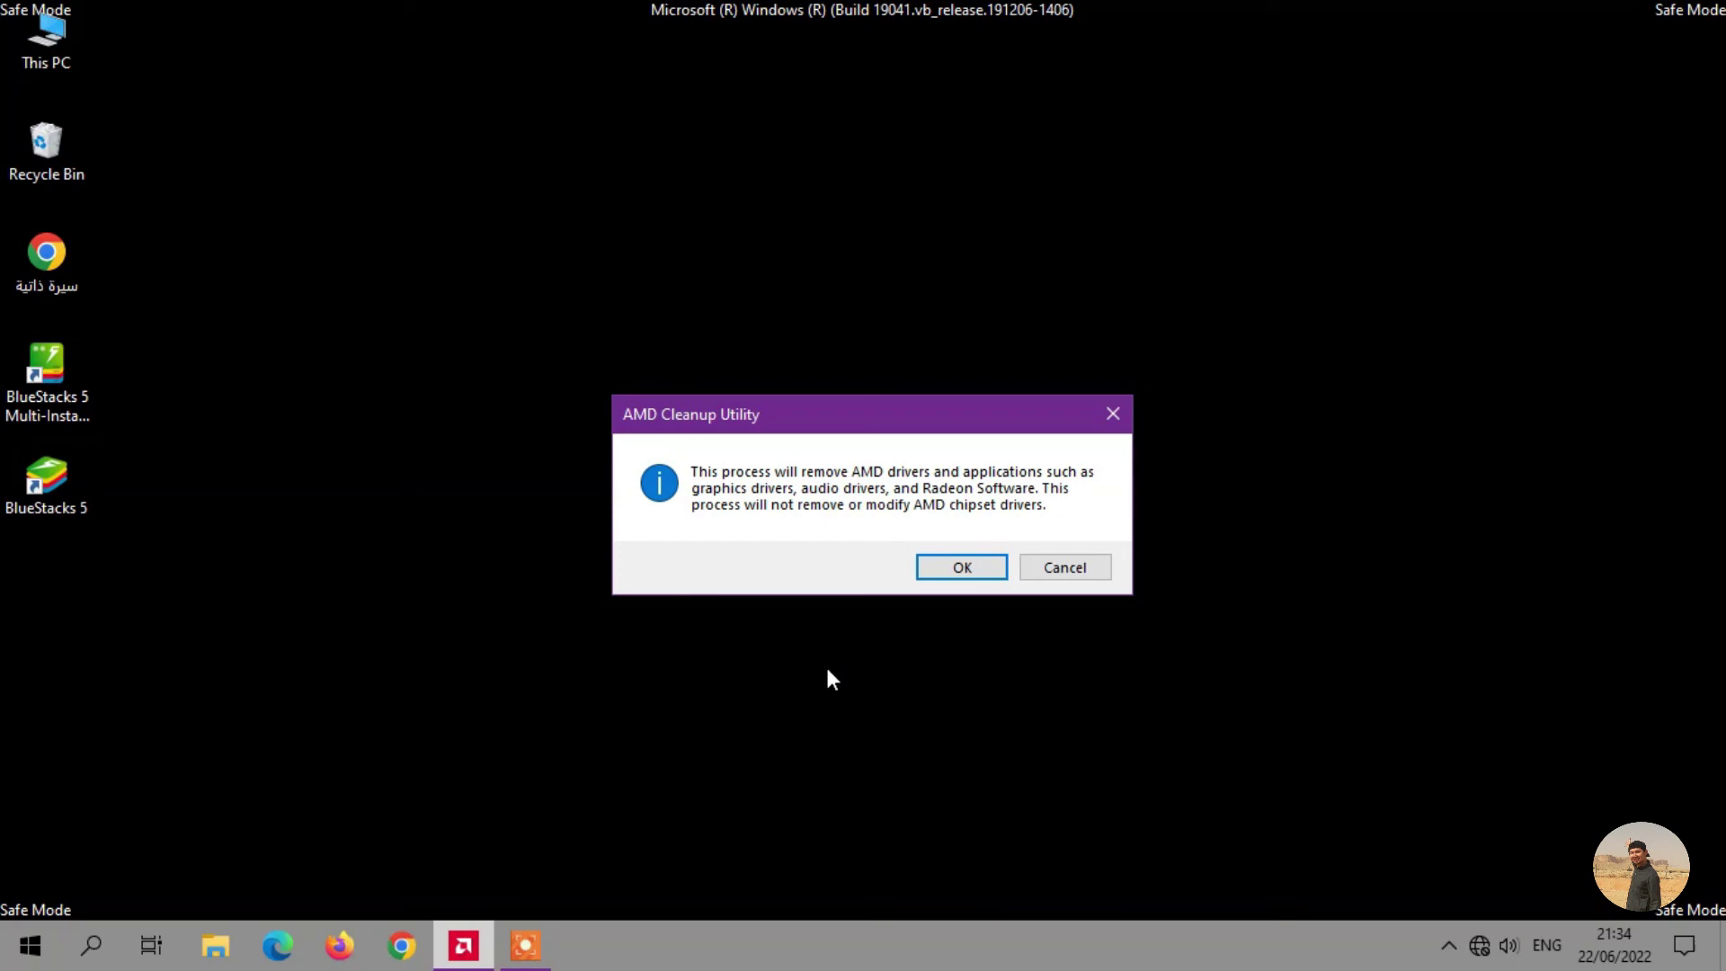
# Run the AMD driver and application removal in safe mode, finish the utility and decline the immediate reboot.
pyautogui.click(932, 571)
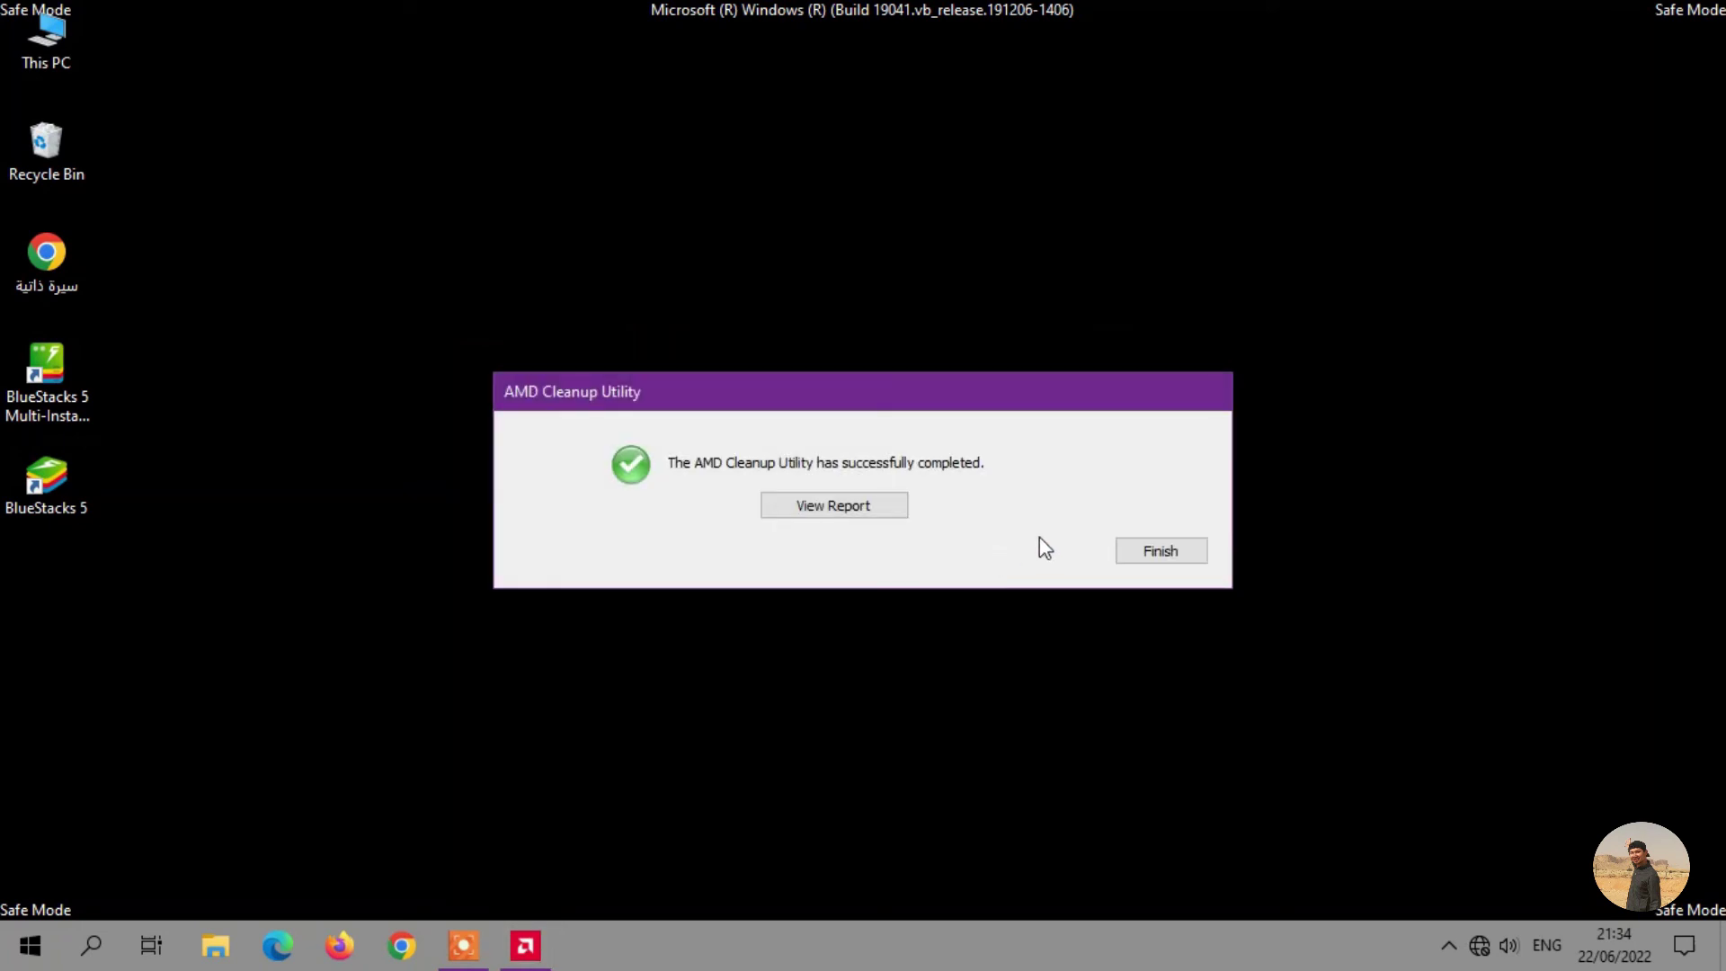
pyautogui.click(1125, 549)
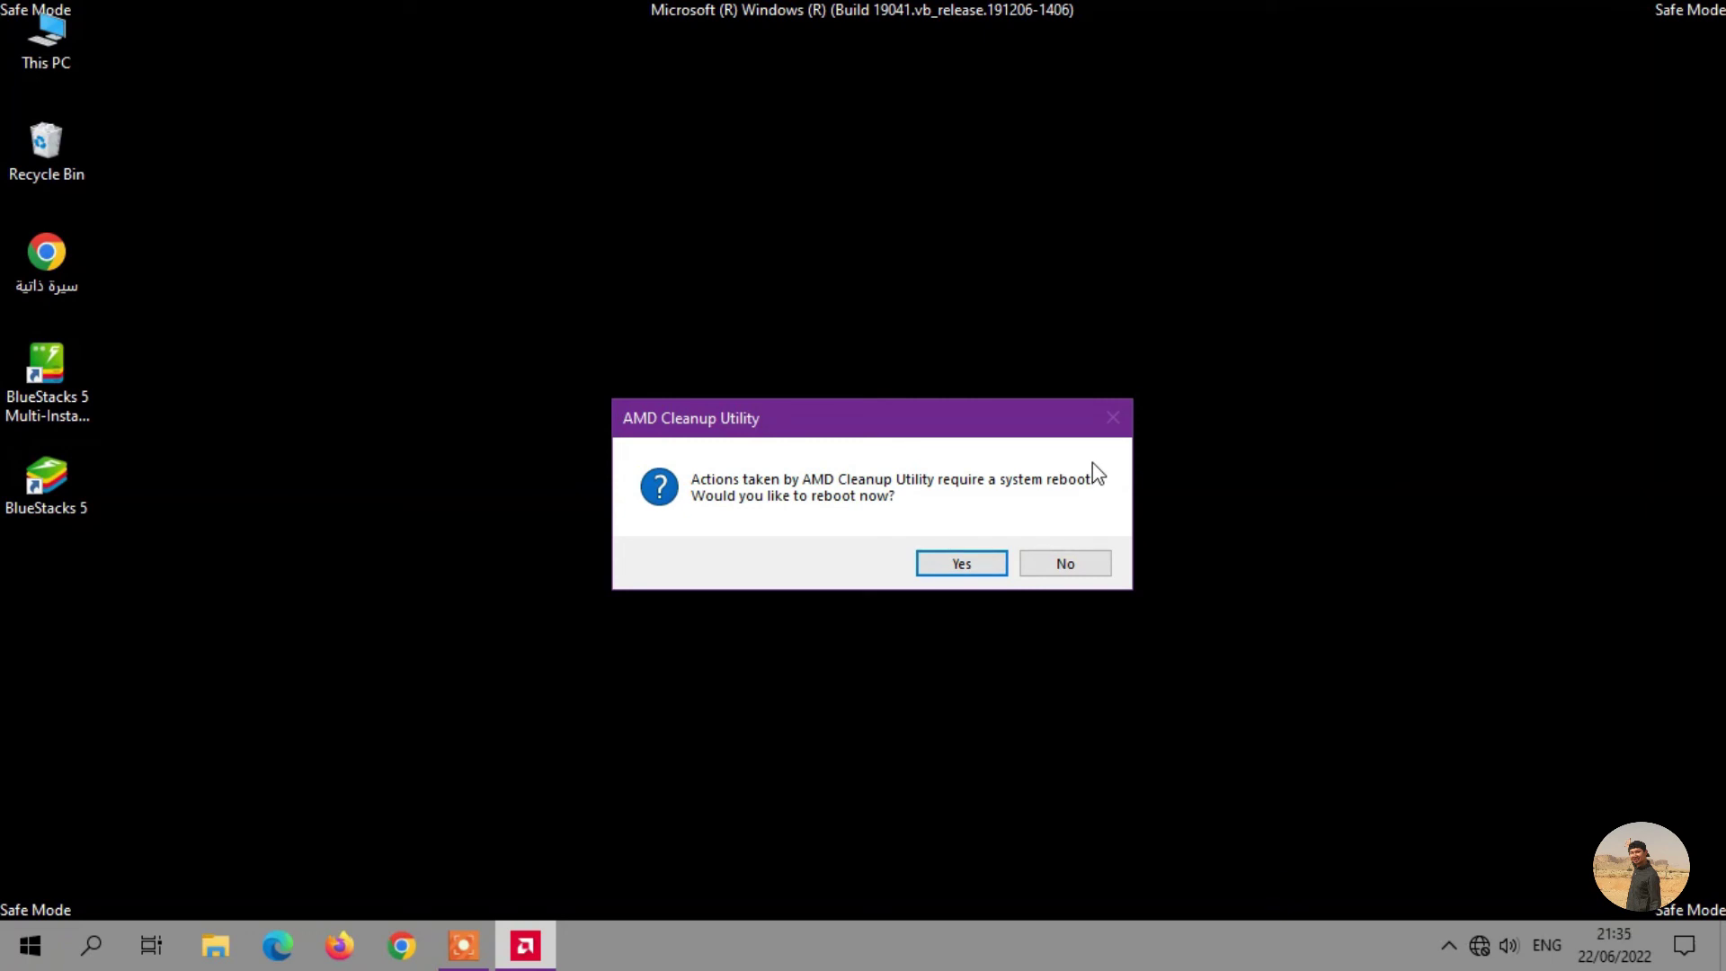
pyautogui.click(1066, 564)
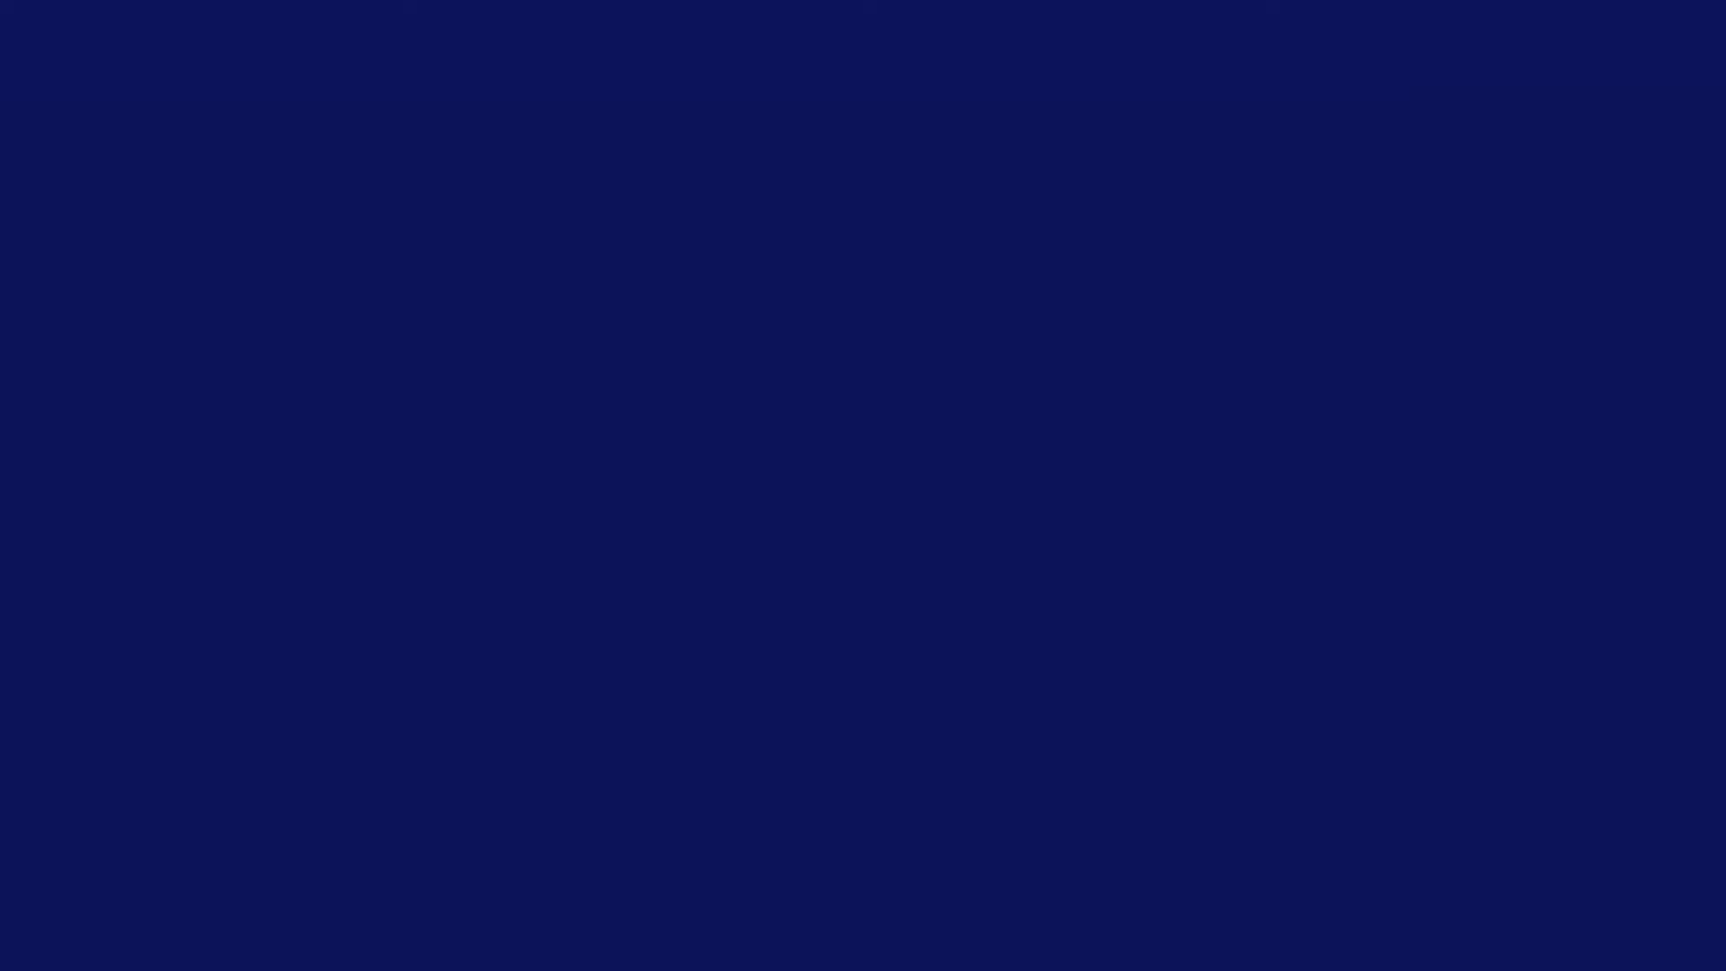